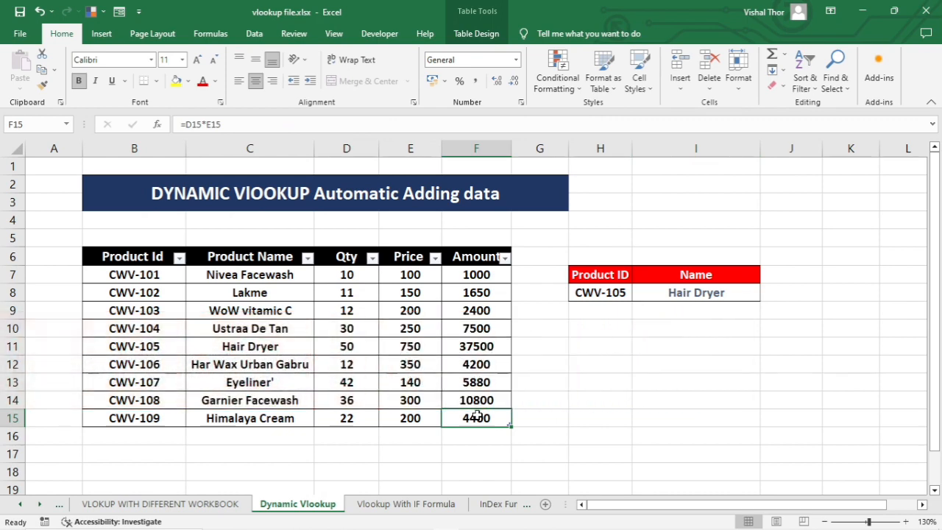
Add a new row at the end of the product table with Product Id CWV-110 and Product Name Hair Cerum
key("Tab")
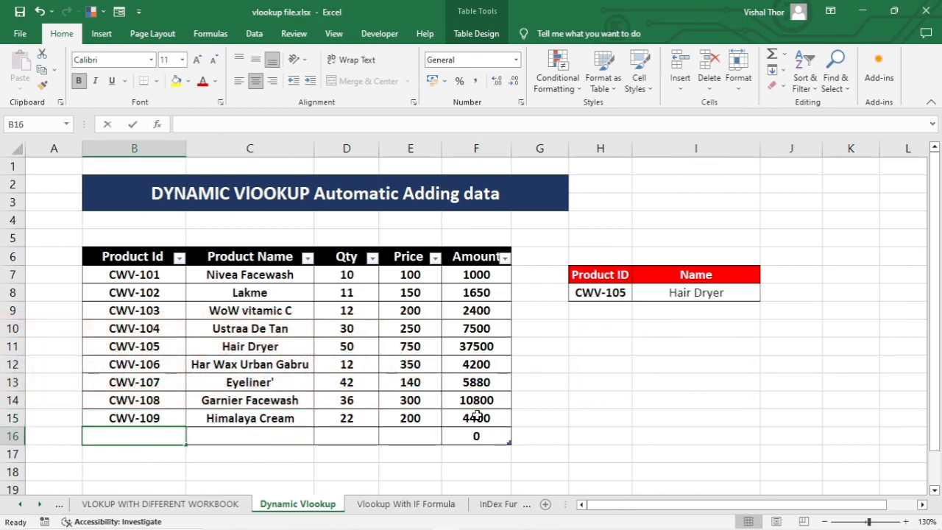
type("CWV-110")
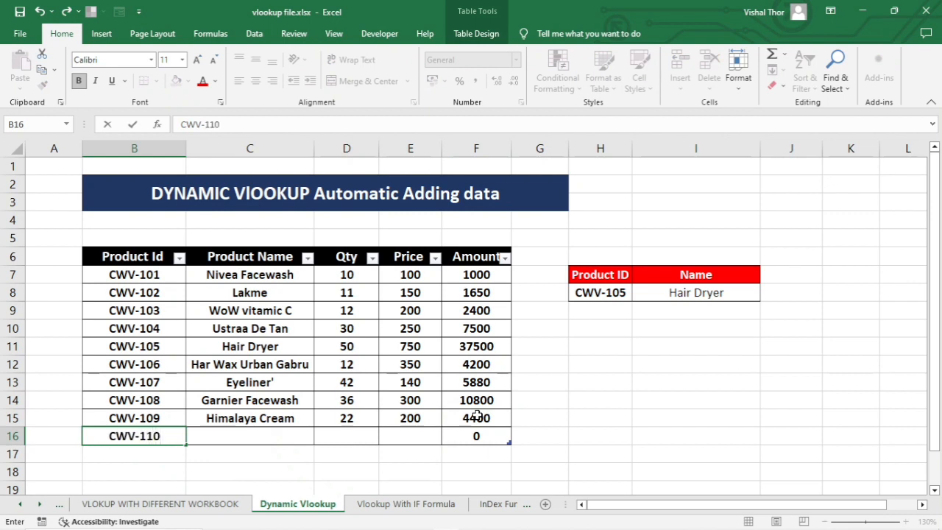
key("Tab")
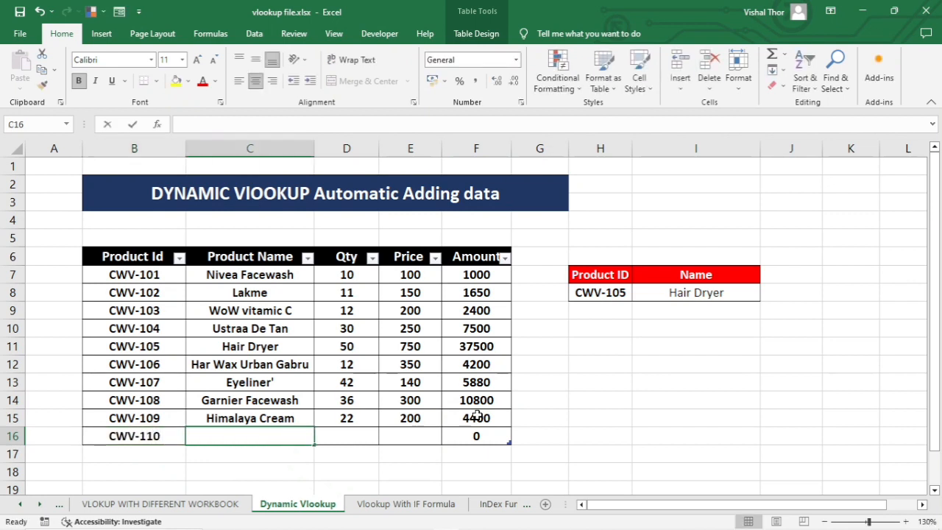
type("Hair Cerum")
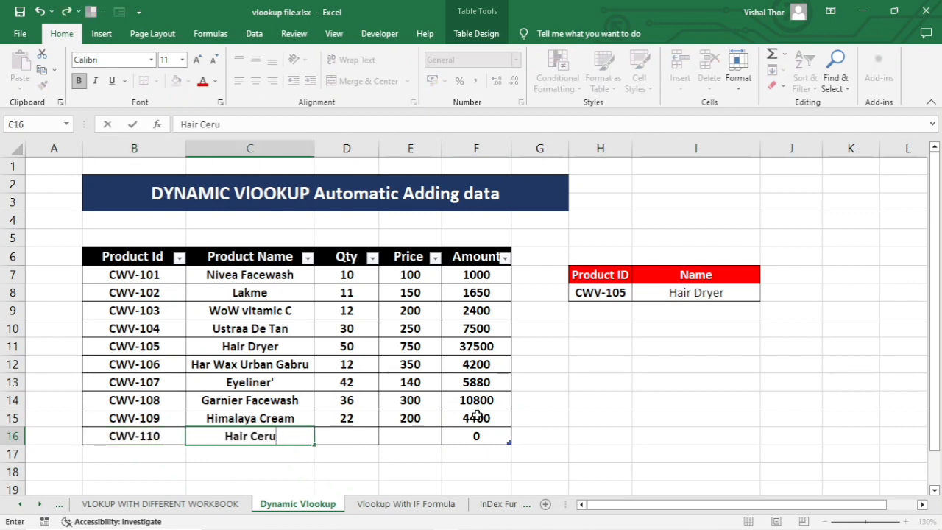
left_click(353, 457)
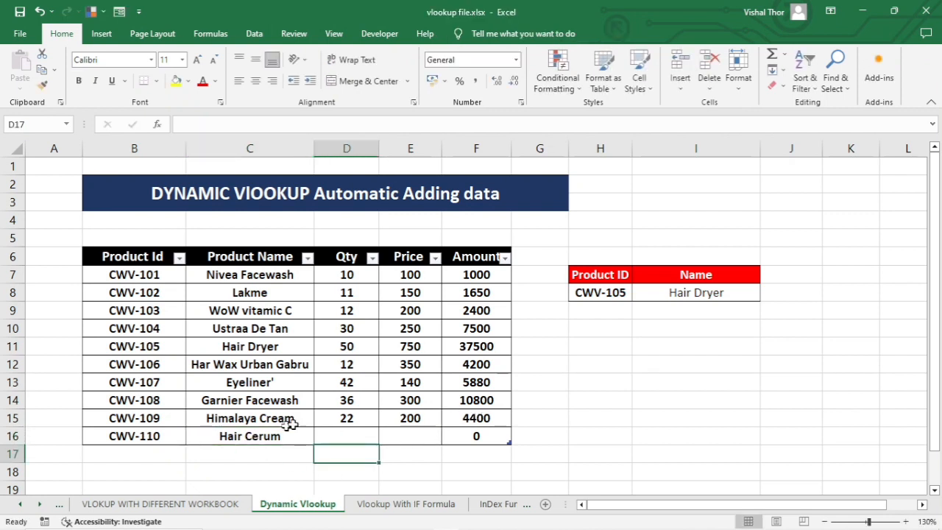
Choose CWV-110 from the dropdown in Product ID cell H8 and check the lookup formula in I8
left_click(603, 292)
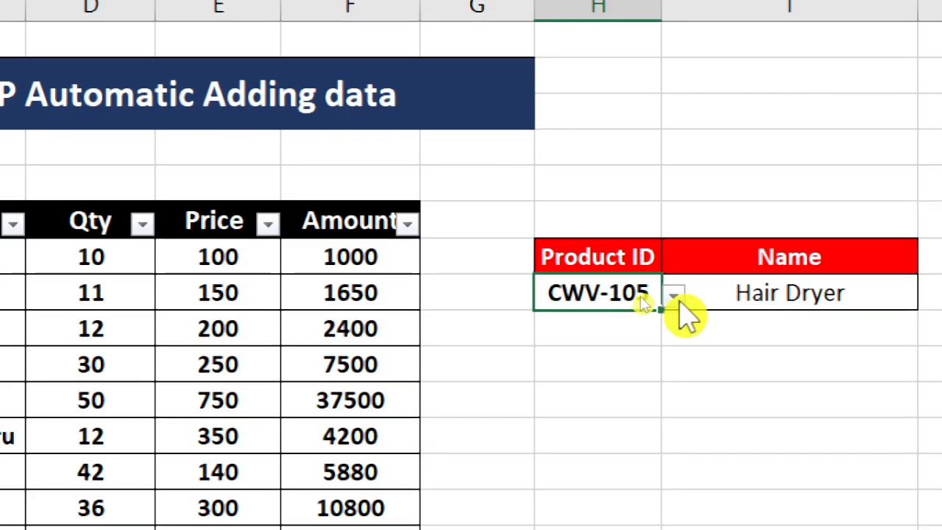
left_click(638, 293)
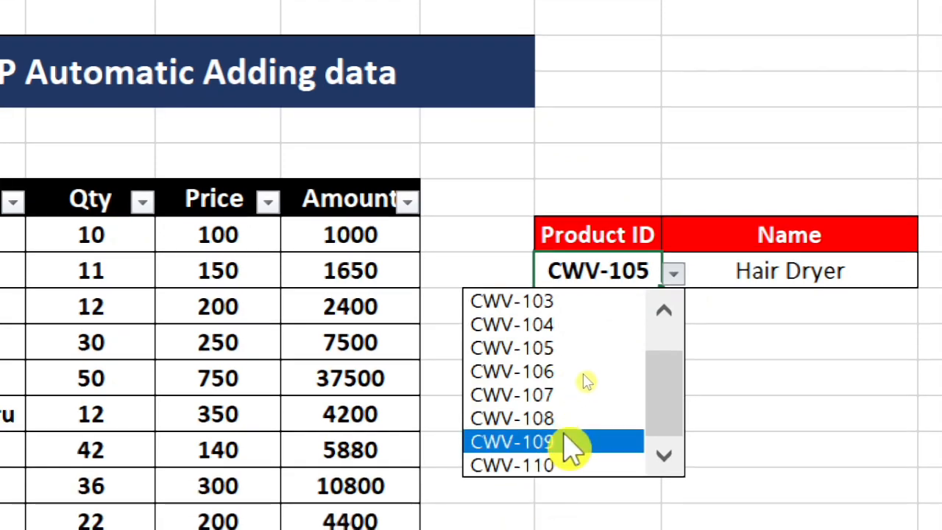
left_click(534, 468)
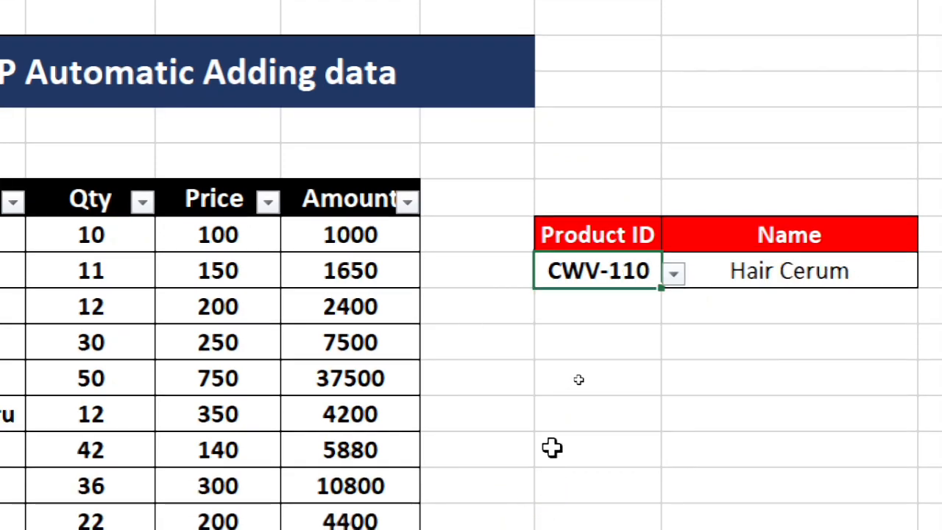
left_click(758, 274)
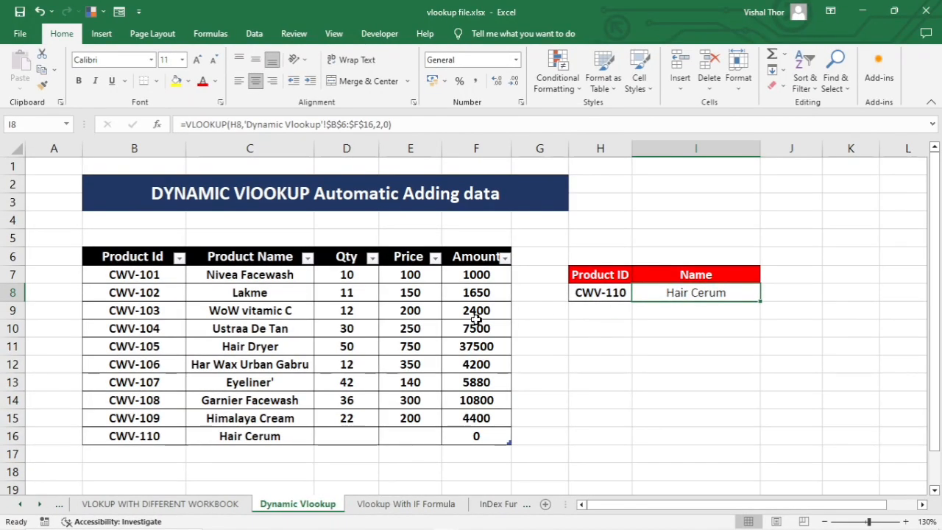
left_click(278, 436)
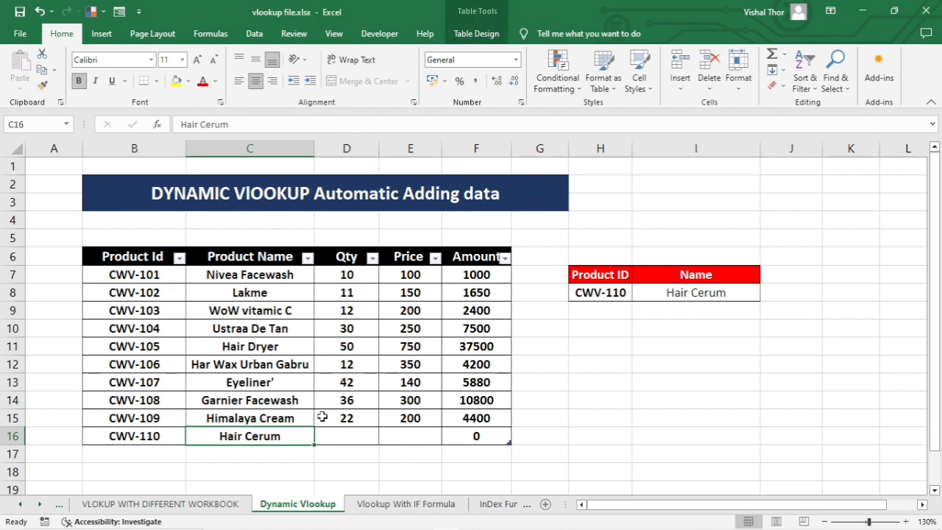
left_click(696, 293)
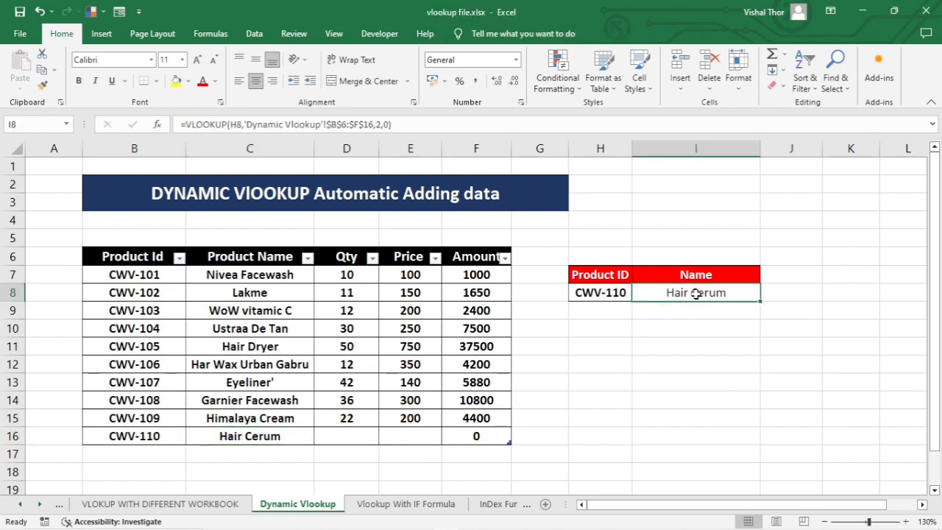
left_click(421, 309)
left_click(303, 293)
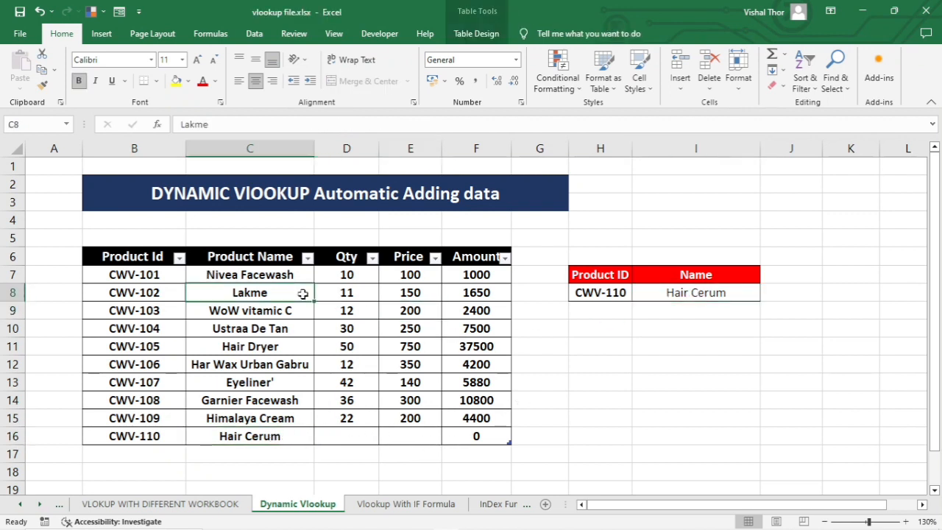
key("ctrl+a")
left_click(302, 294)
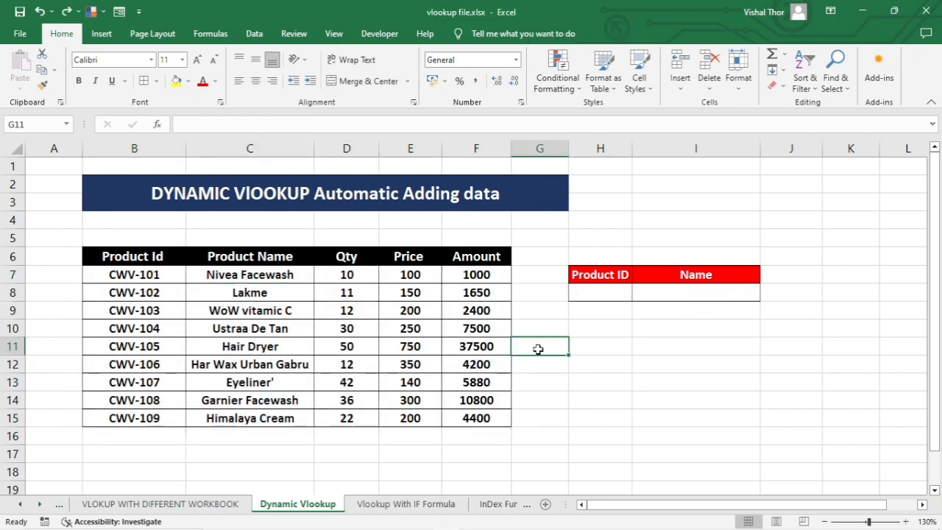
Format the product data in B6:F15 as a table with headers, using an orange banded style from the Medium group
left_click(409, 315)
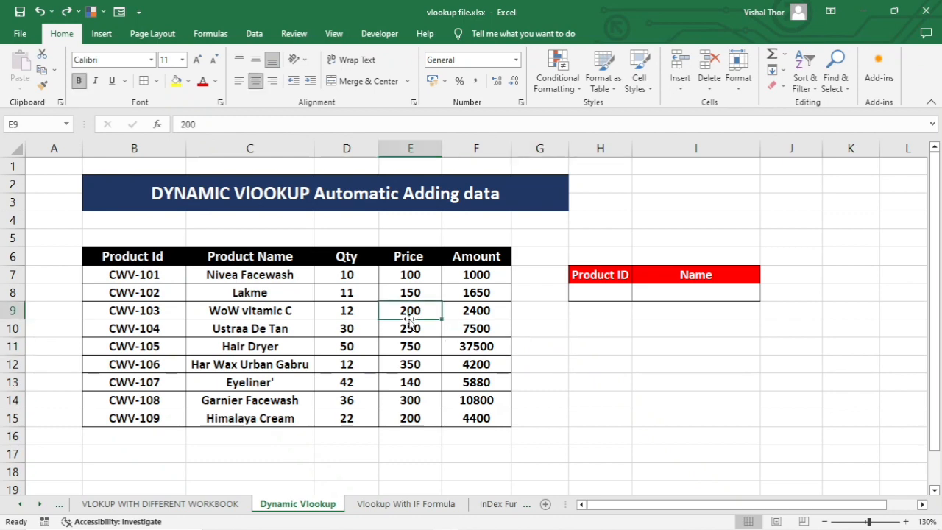
left_click(101, 34)
left_click(70, 39)
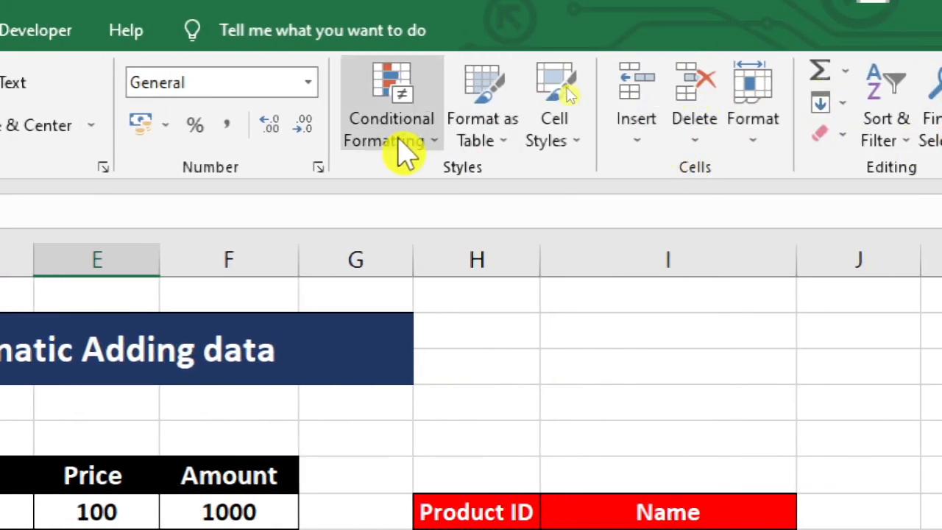
left_click(473, 145)
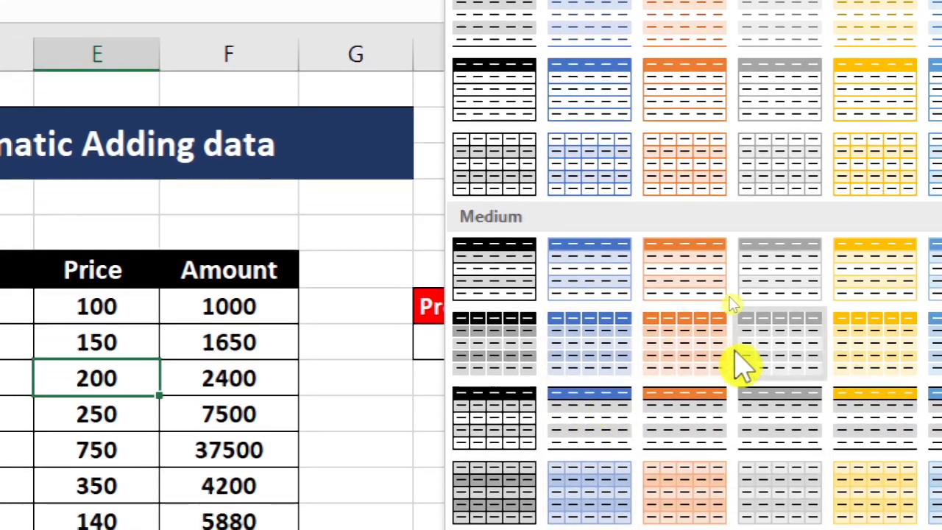
left_click(689, 368)
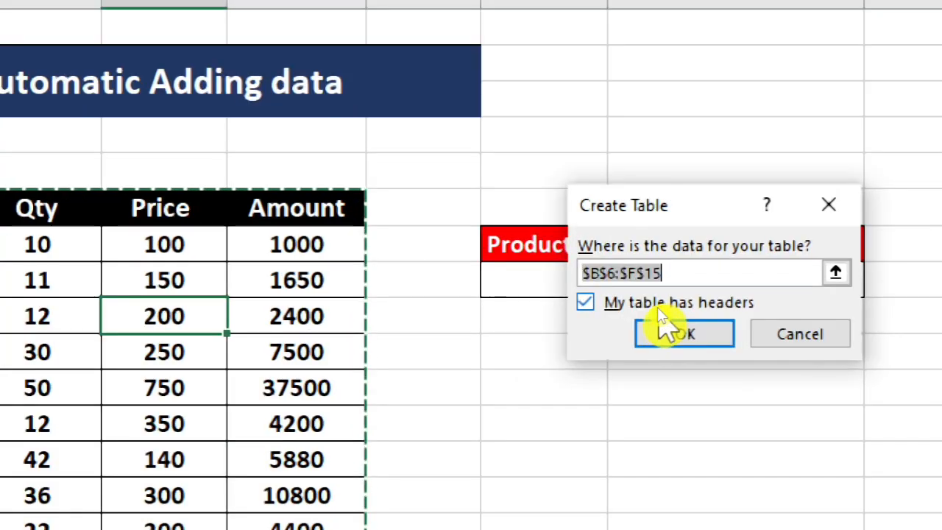
left_click(585, 303)
left_click(586, 306)
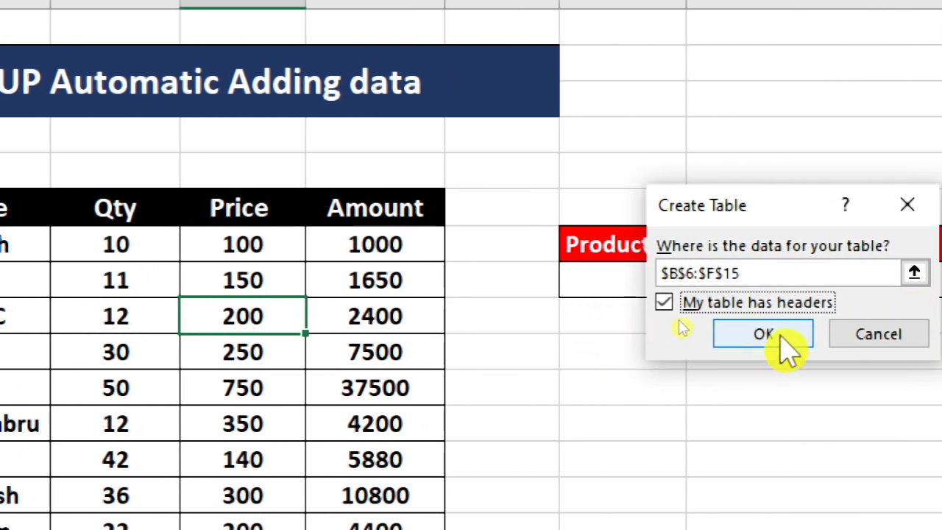
left_click(781, 335)
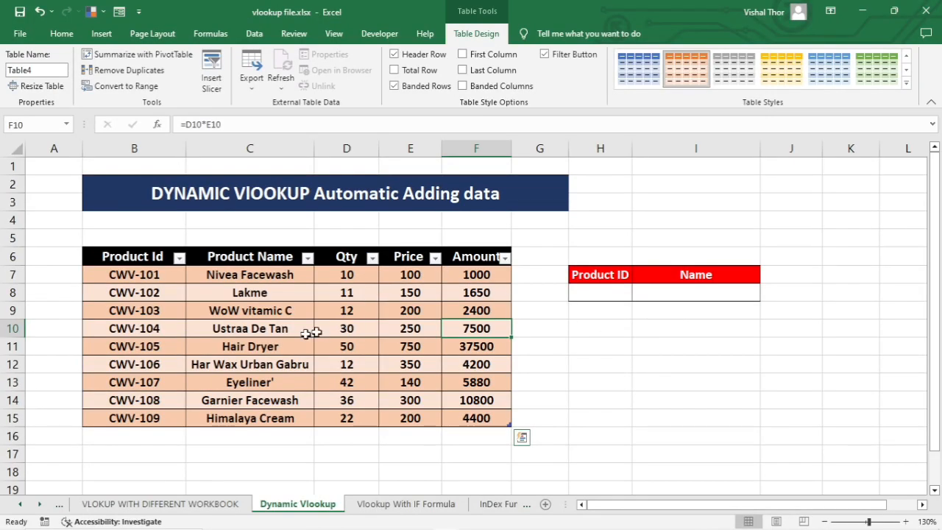
left_click(301, 336)
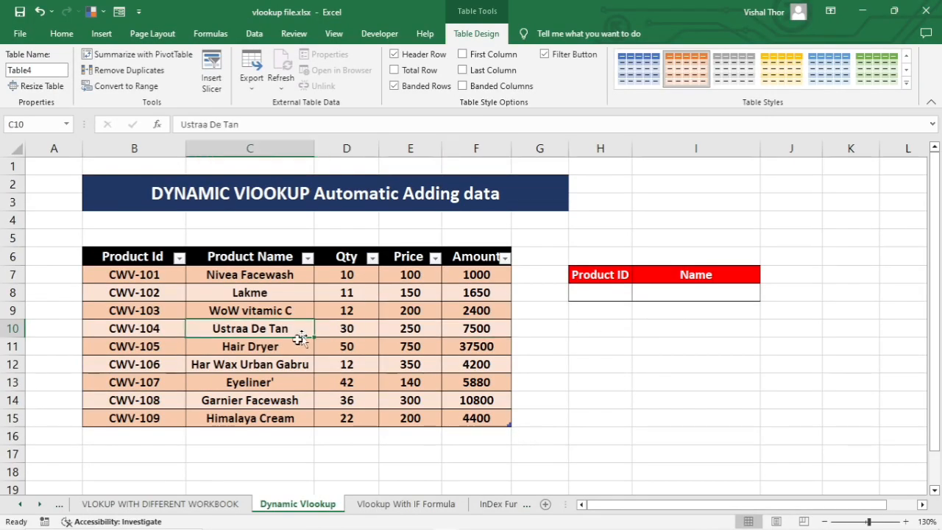
left_click(436, 331)
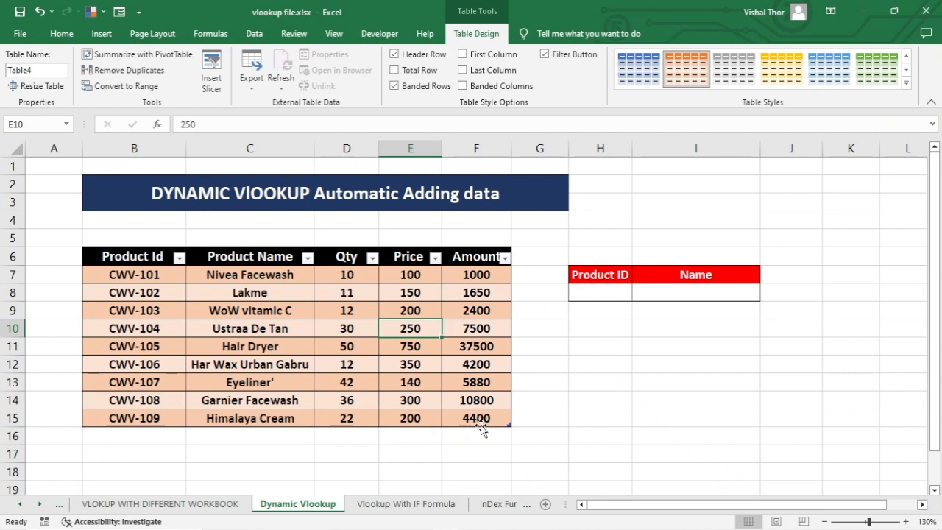
left_click(476, 365)
left_click(637, 298)
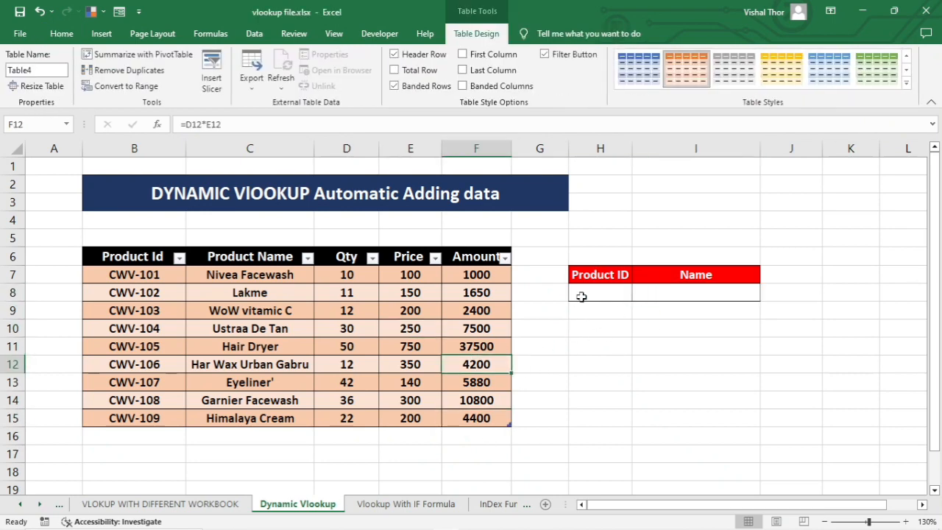
Add list data validation with an in-cell dropdown to Product ID cell H8, using the product IDs in B7:B15 as source
left_click(583, 295)
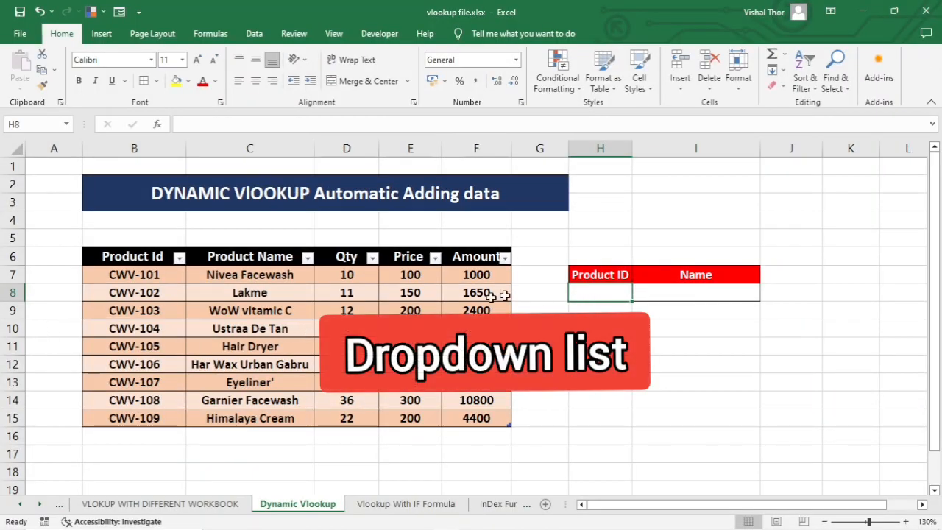
left_click(608, 307)
left_click(605, 293)
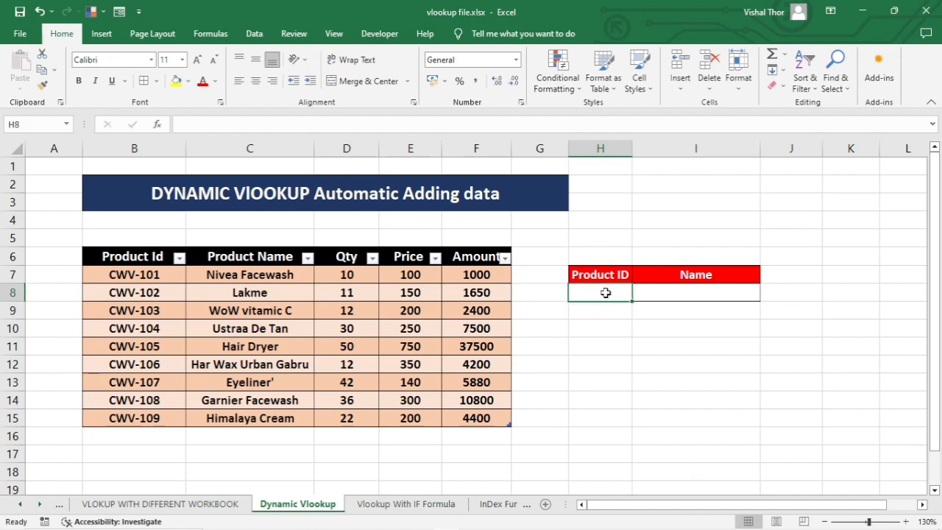
left_click(254, 34)
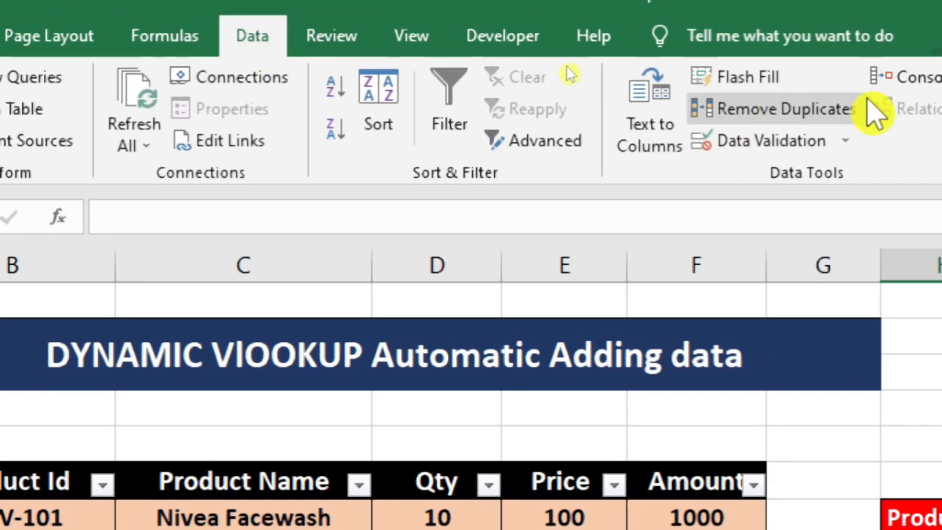
left_click(780, 141)
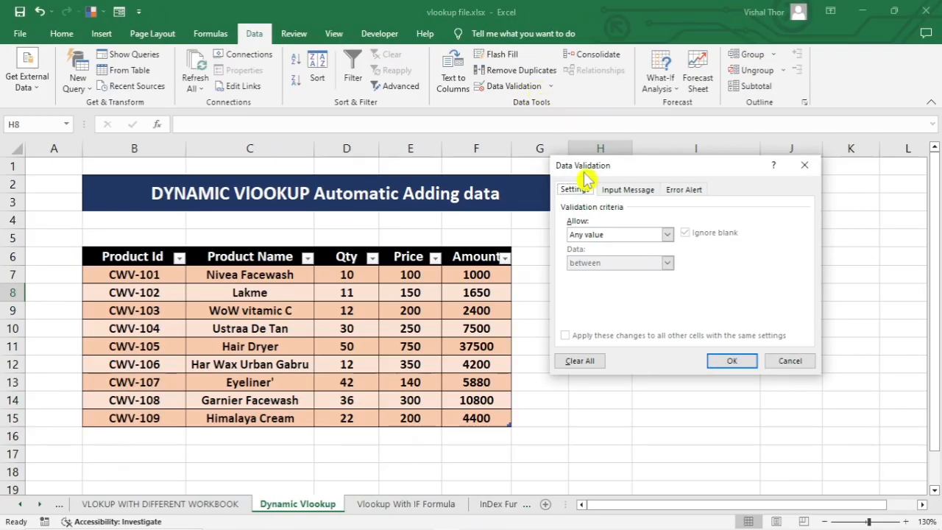
left_click_drag(927, 304, 892, 309)
left_click_drag(581, 175, 492, 169)
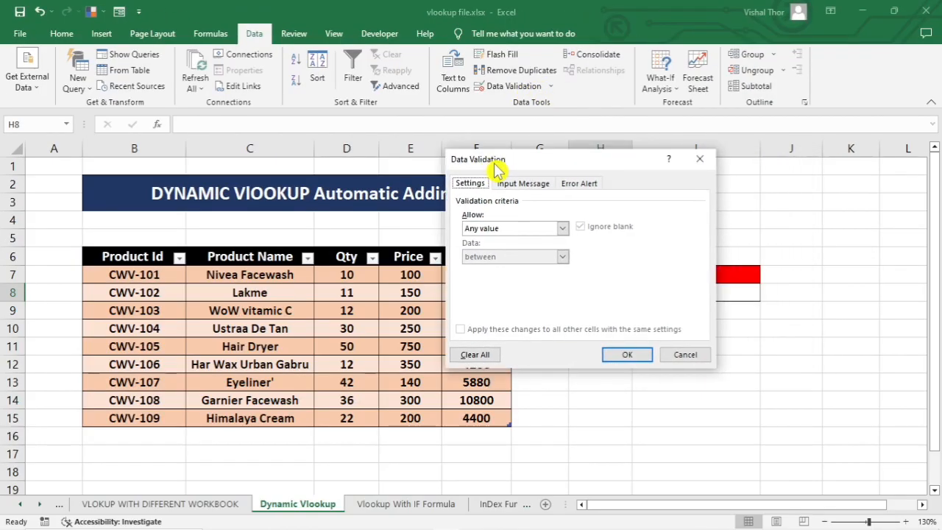
left_click(561, 229)
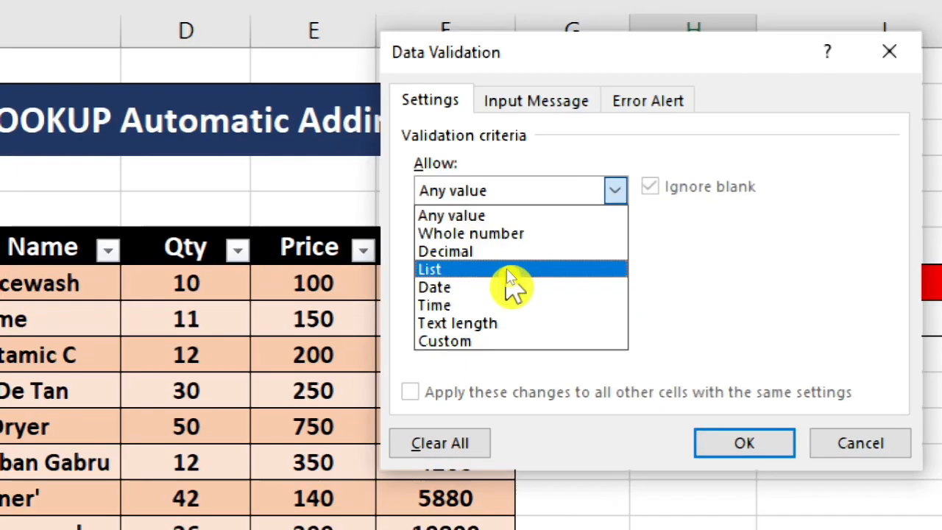
left_click(452, 272)
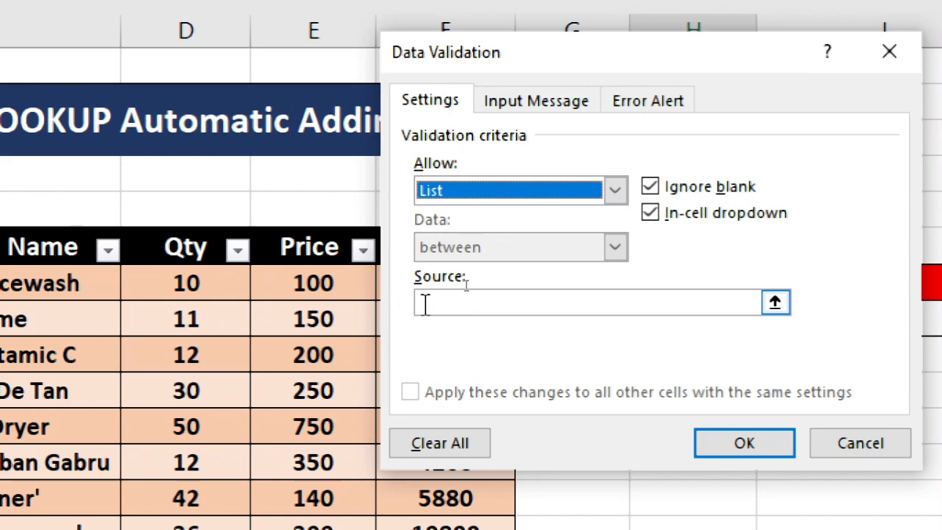
left_click(425, 303)
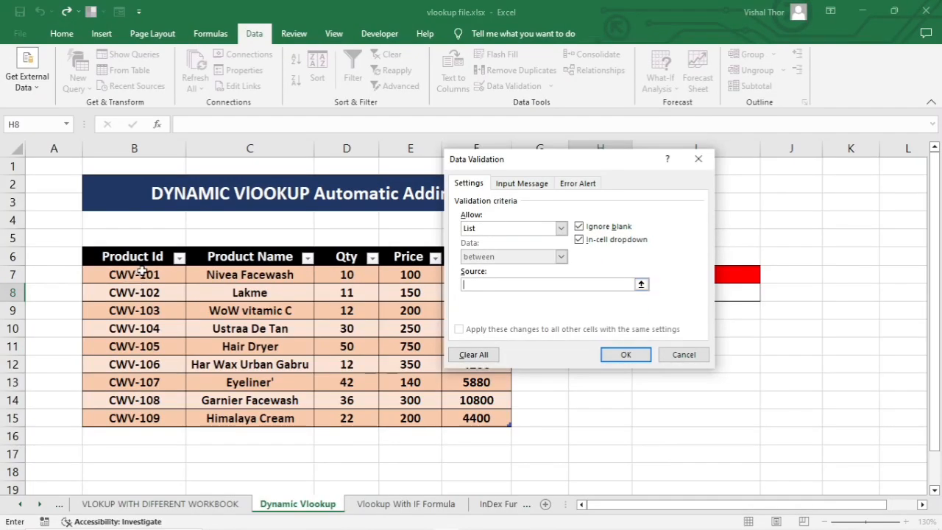
left_click_drag(140, 272, 147, 418)
left_click(624, 353)
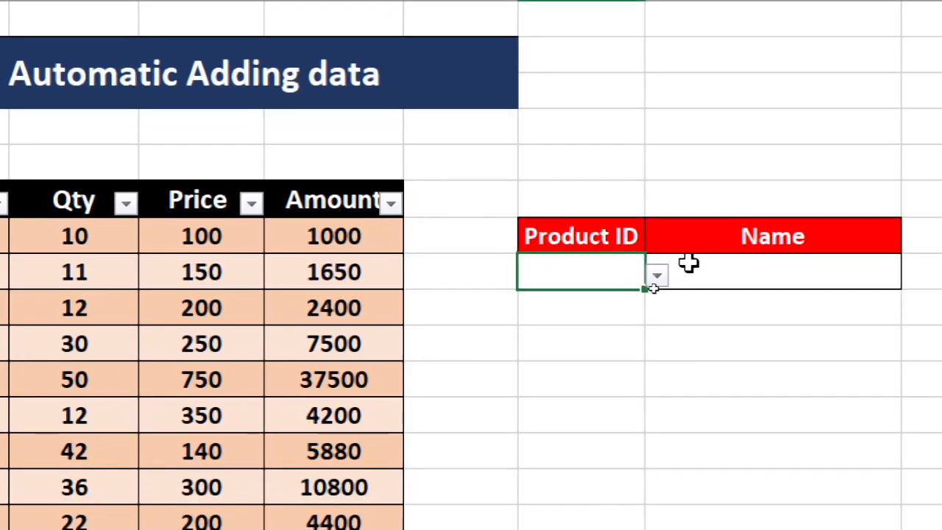
Test the dropdown in H8 by choosing CWV-104, switch it to CWV-108, and select the Name cell I8
left_click(656, 275)
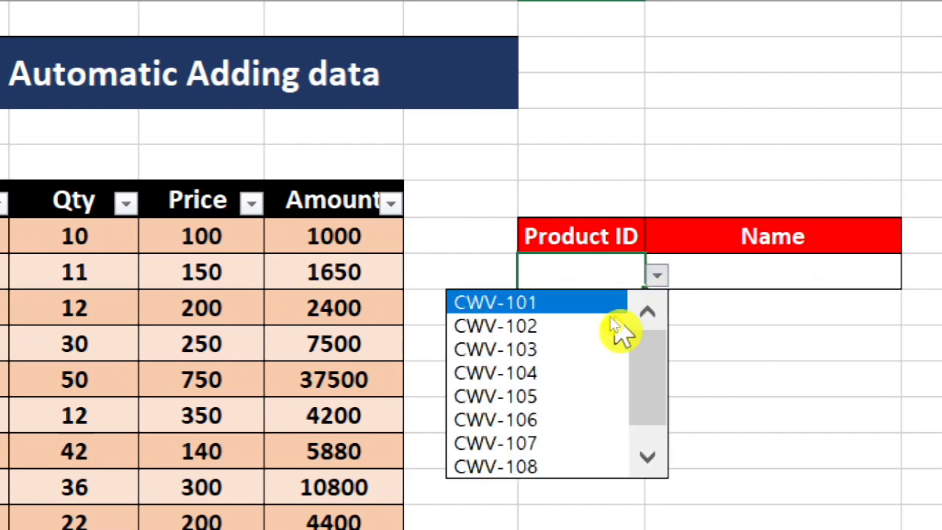
left_click(519, 372)
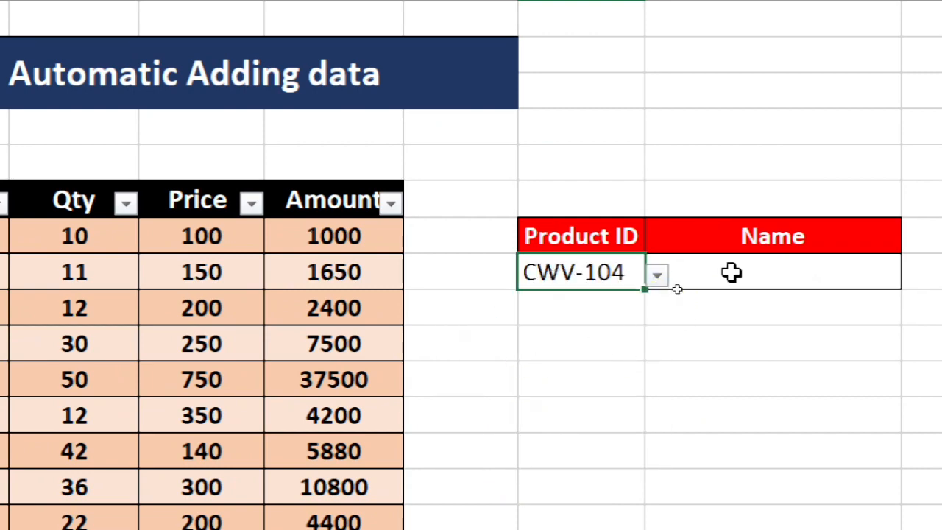
left_click(657, 276)
left_click(491, 431)
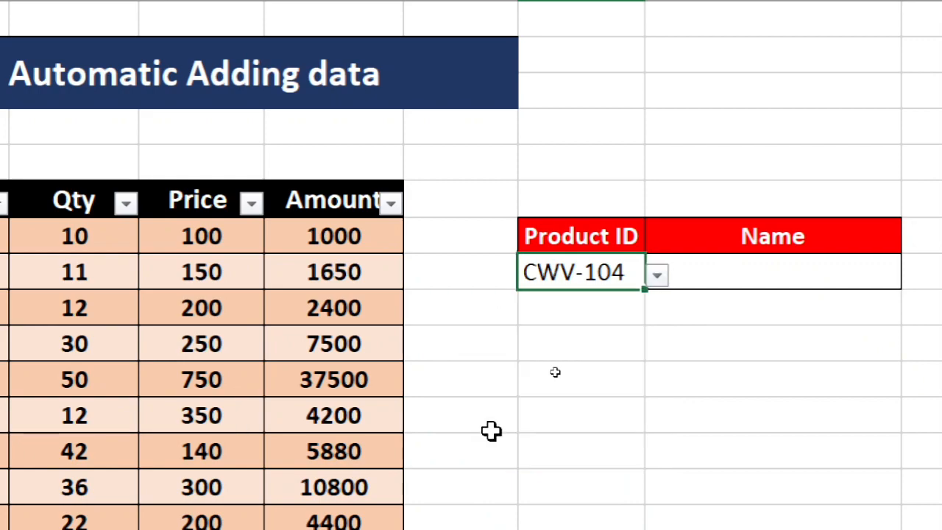
left_click(722, 259)
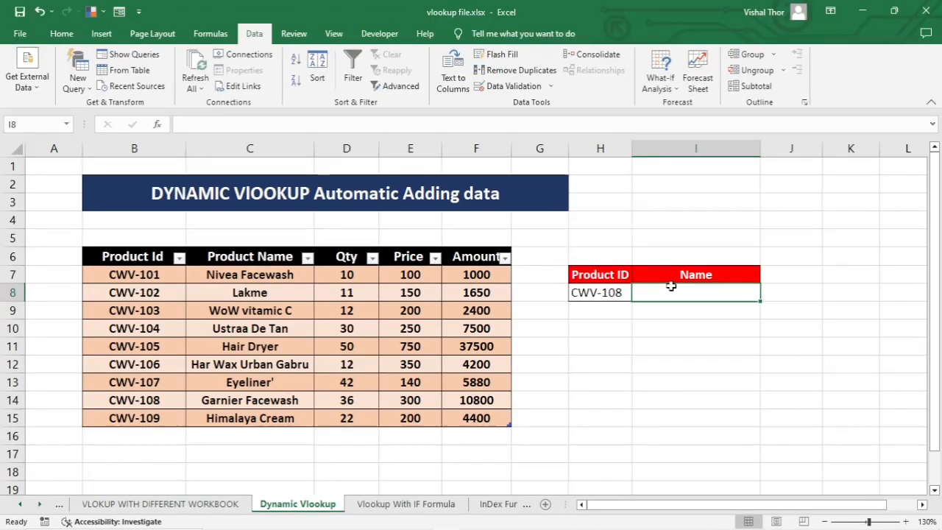
Enter =VLOOKUP(H8,Table4,2,0) in Name cell I8, using the product table's data rows B7:F15 as the lookup range
left_click(692, 345)
left_click(693, 292)
type("=vlookup")
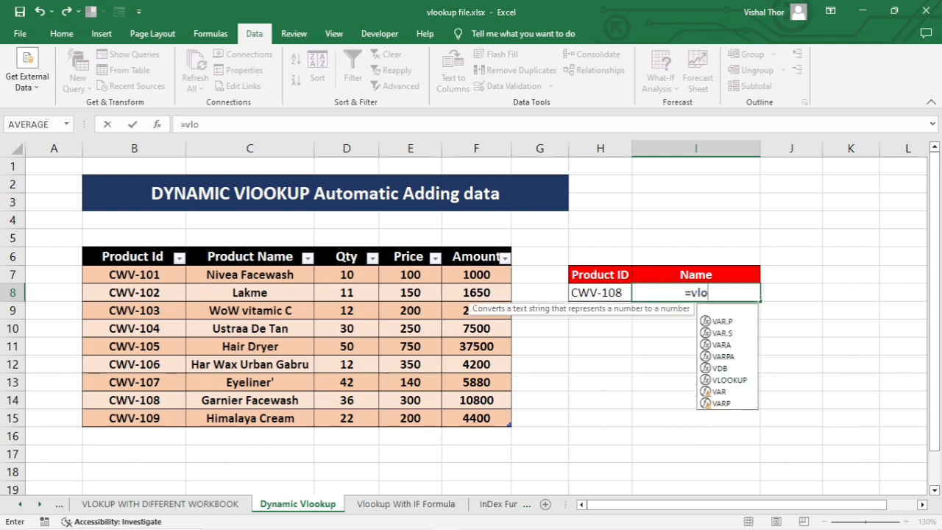
key("Tab")
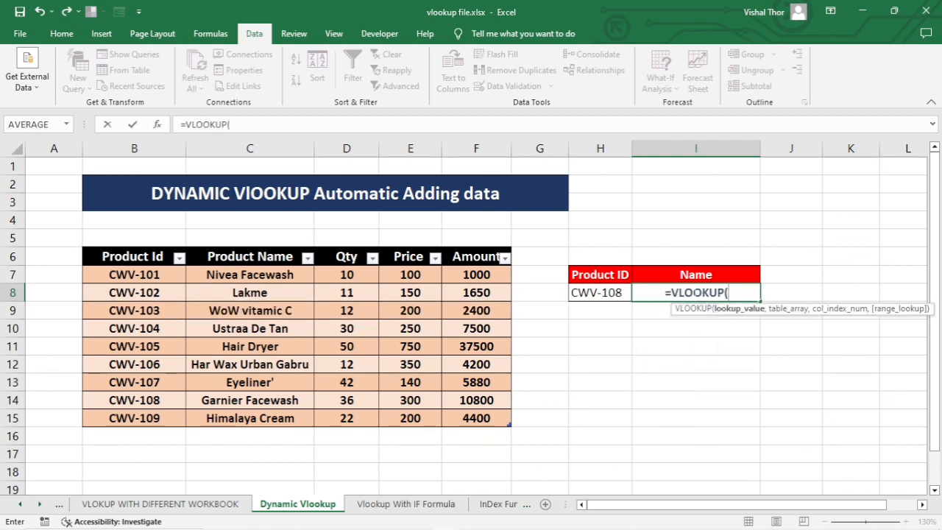
left_click(601, 293)
type(",")
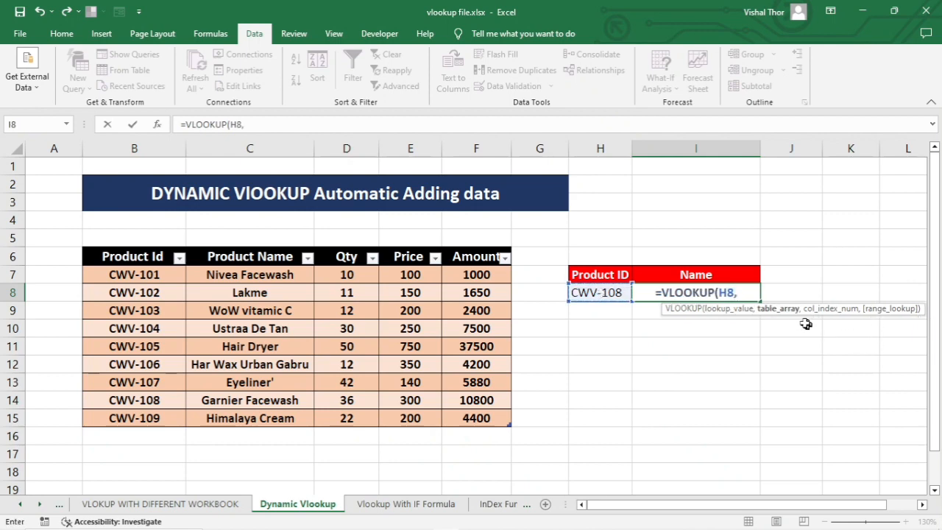
left_click(121, 276)
key("ctrl+shift+Right")
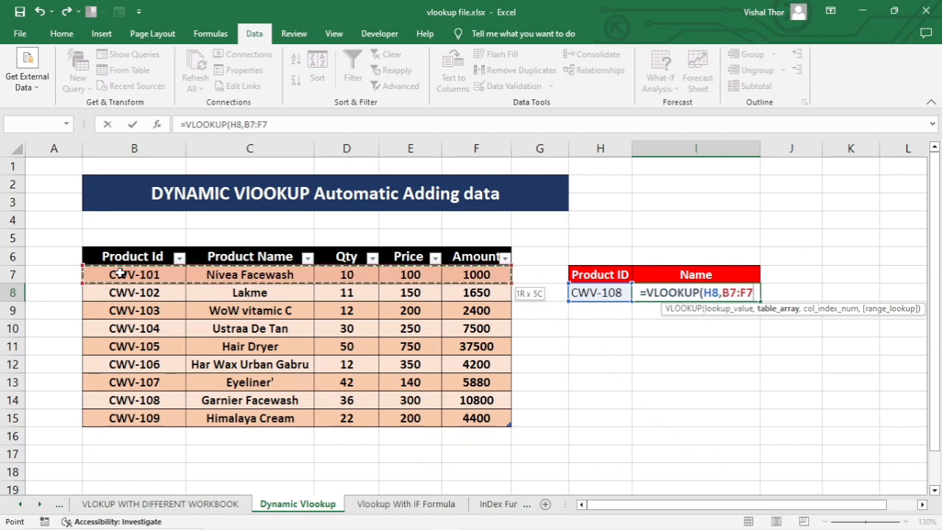
key("ctrl+shift+Down")
type(",")
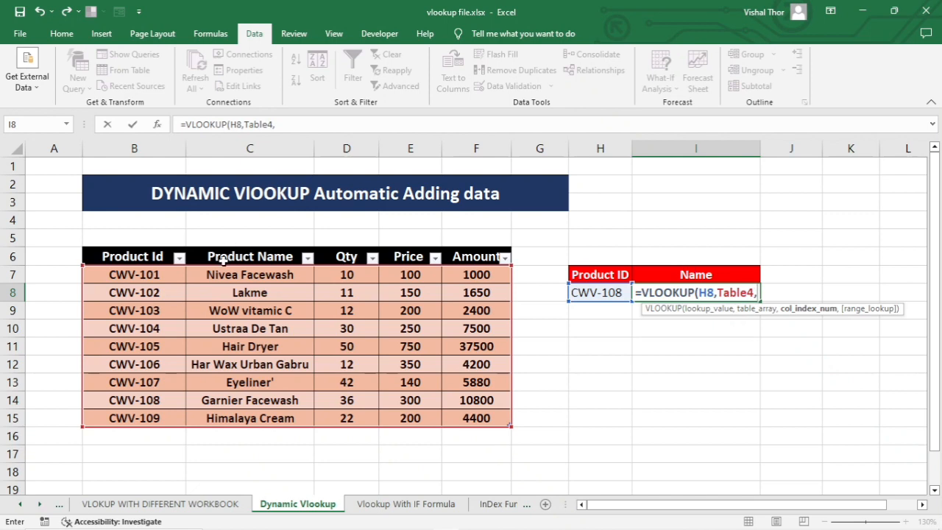
type("2")
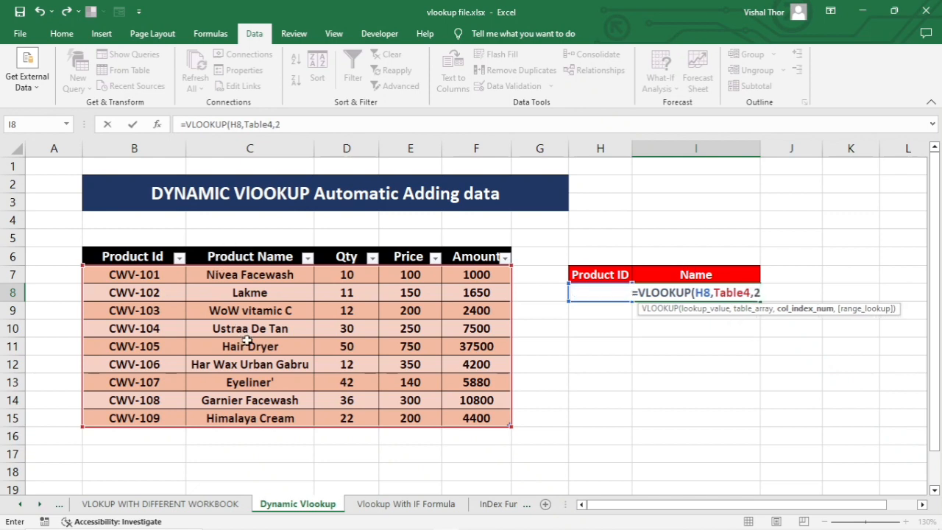
type(",0)")
key("Return")
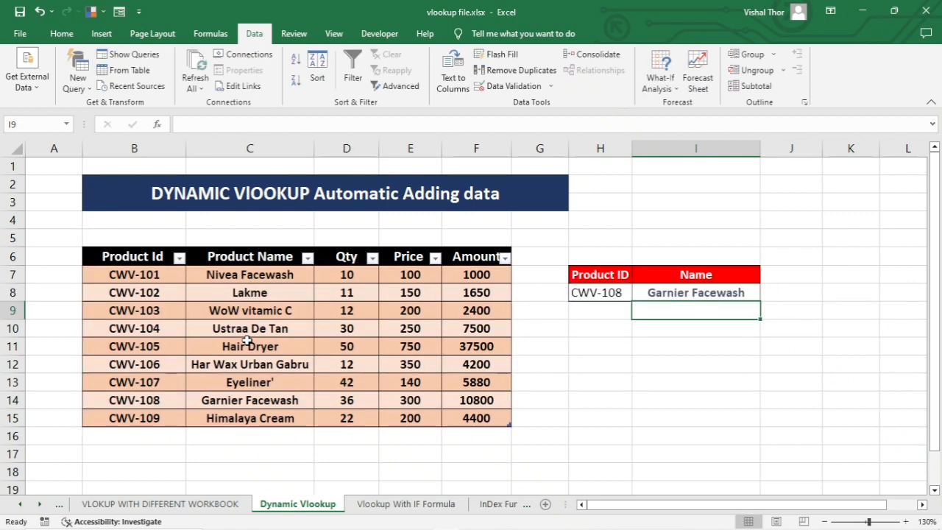
Compare the ID in H8 and the name in I8 with the CWV-108 row of the product table
left_click(608, 294)
key("alt")
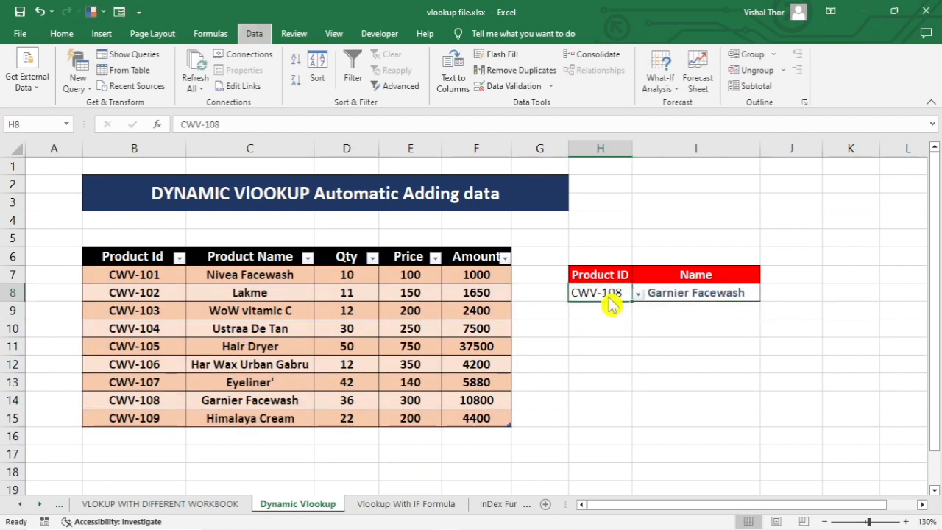
left_click(600, 328)
left_click(611, 292)
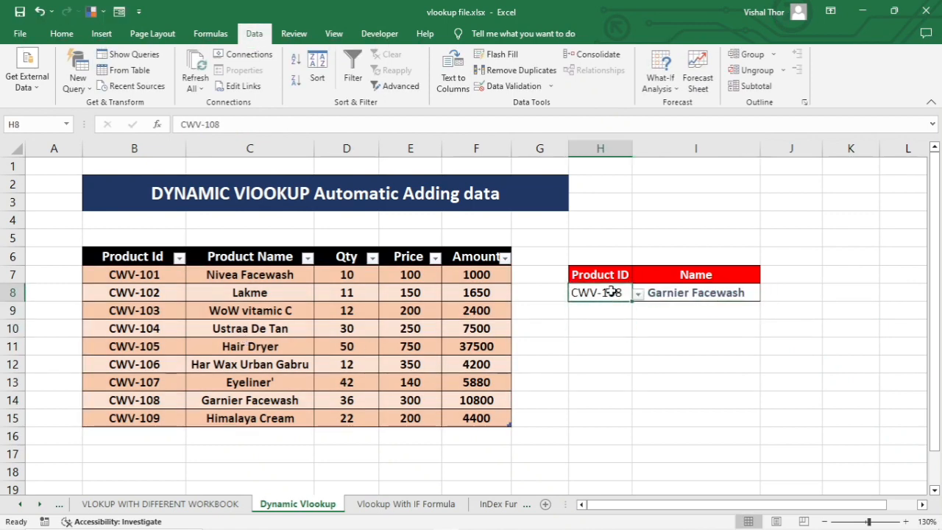
left_click(692, 292)
left_click(137, 399)
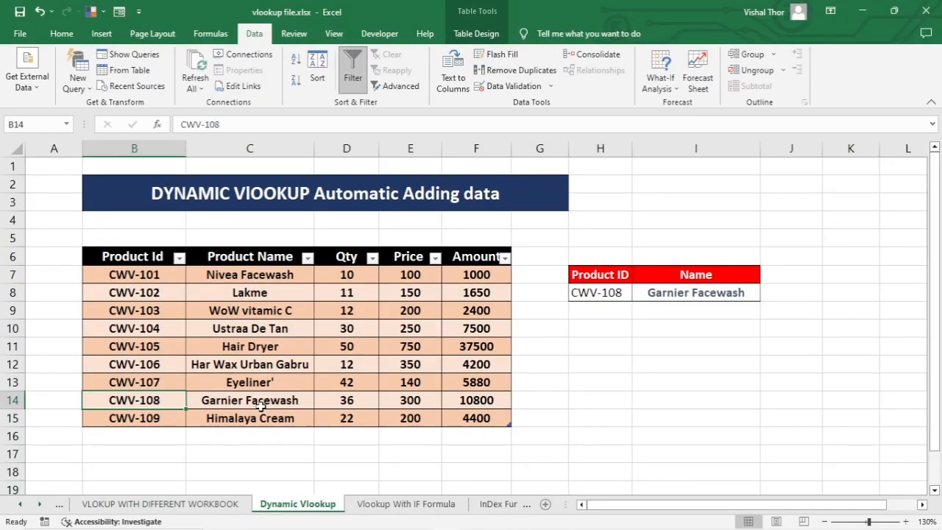
Add a new product row directly below the table in row 16 with ID CWV-110 and name Almond Oil
left_click(474, 418)
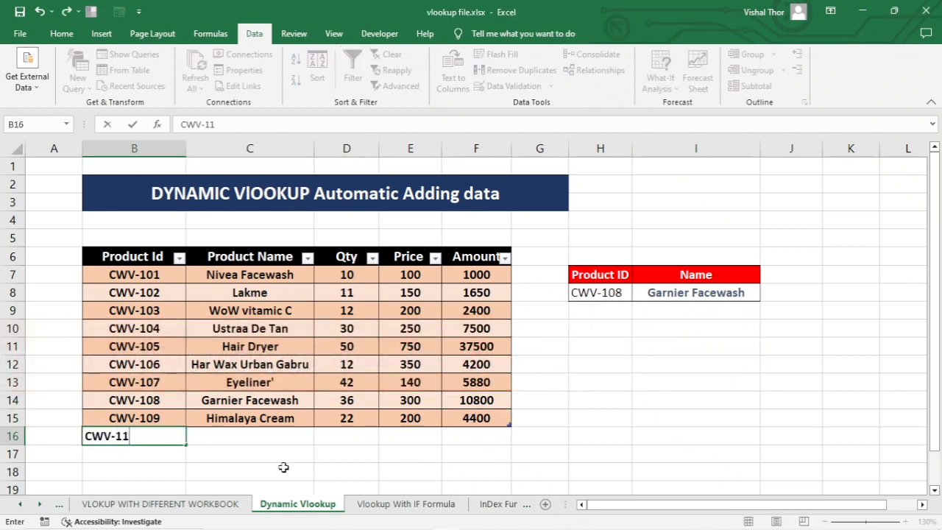
key("Tab")
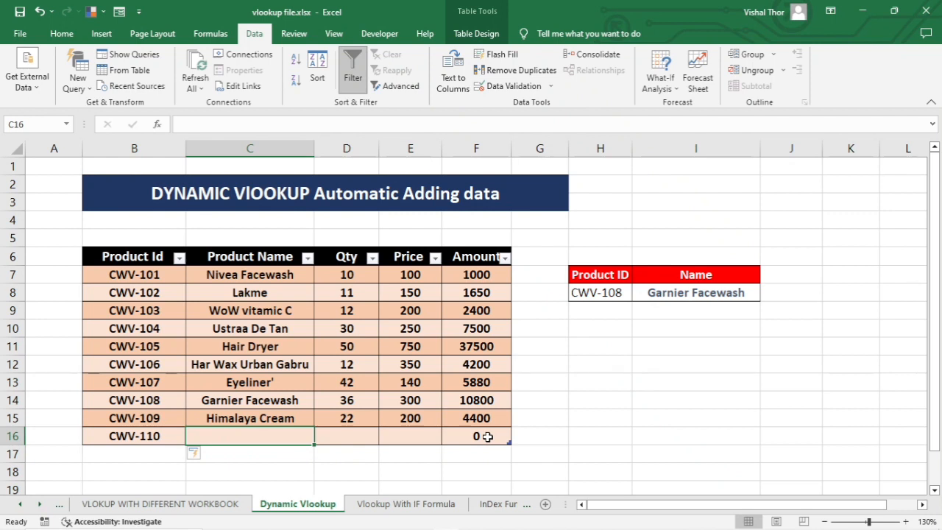
type("Almond Oil")
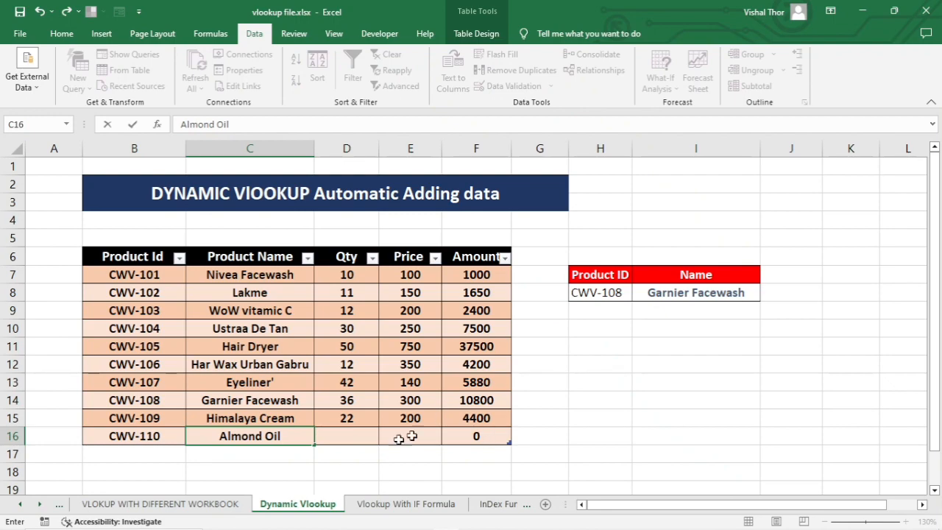
left_click(359, 439)
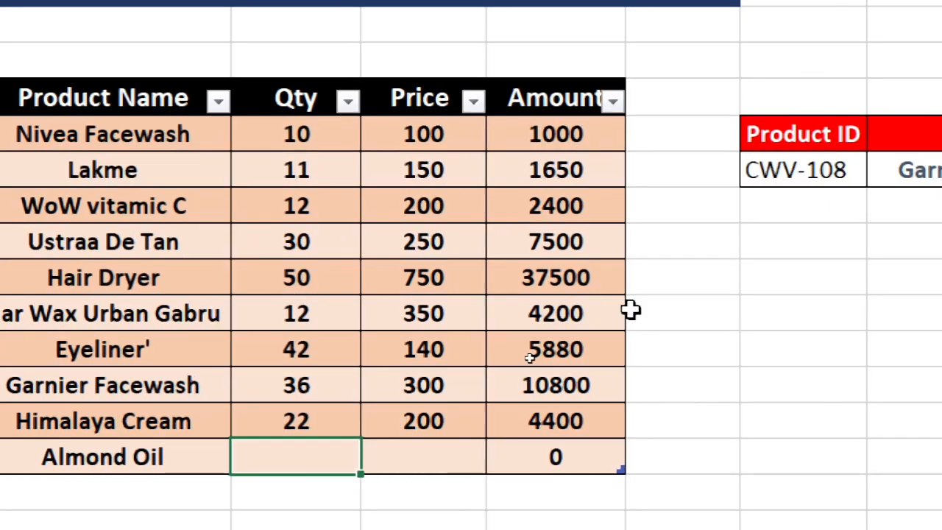
Choose CWV-110 from the dropdown in H8 and compare the name in I8 with the product name in C16
left_click(471, 171)
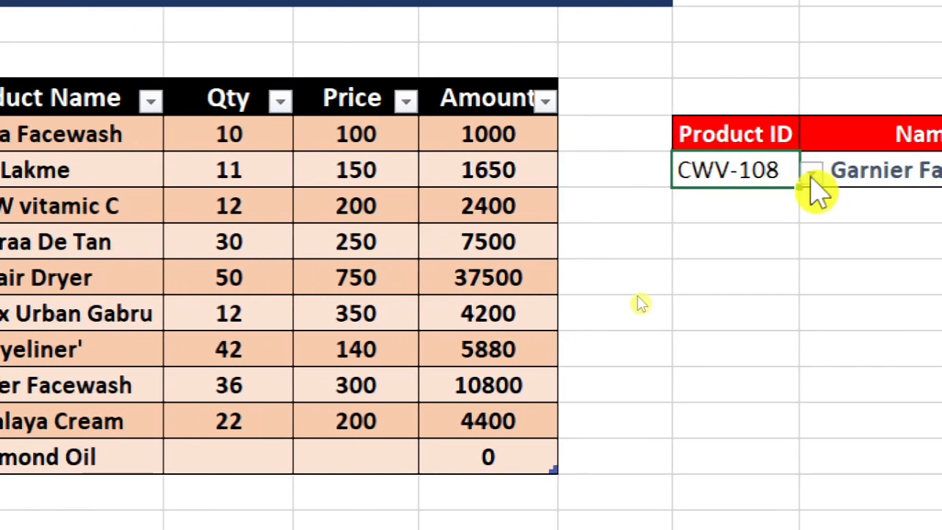
left_click(810, 173)
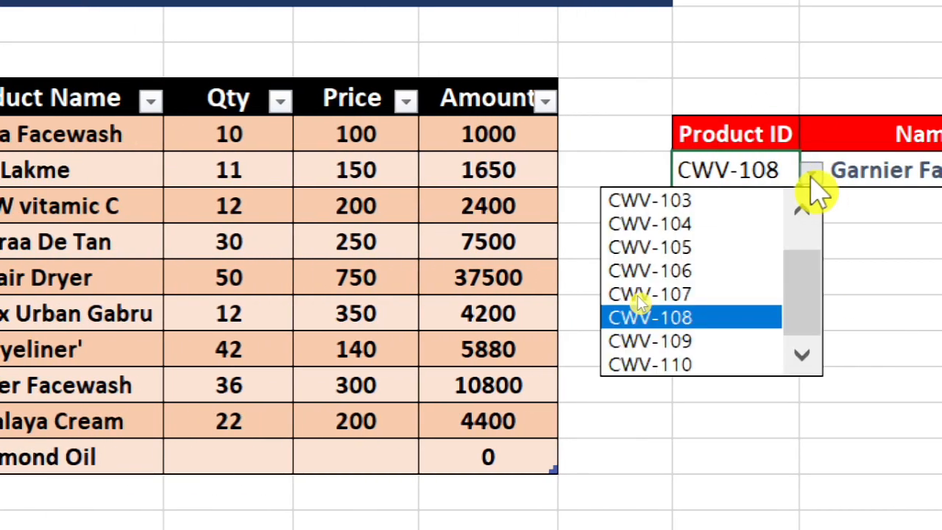
left_click(680, 365)
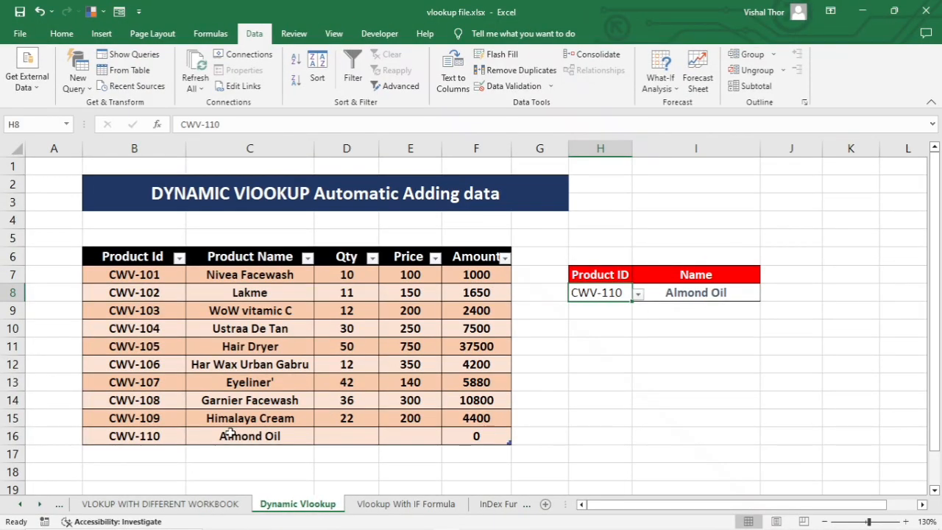
left_click(230, 434)
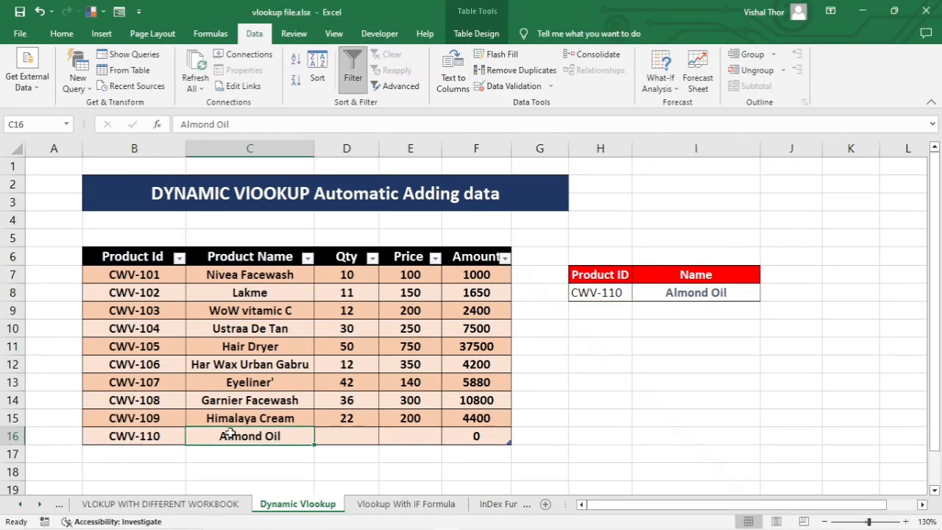
left_click(668, 293)
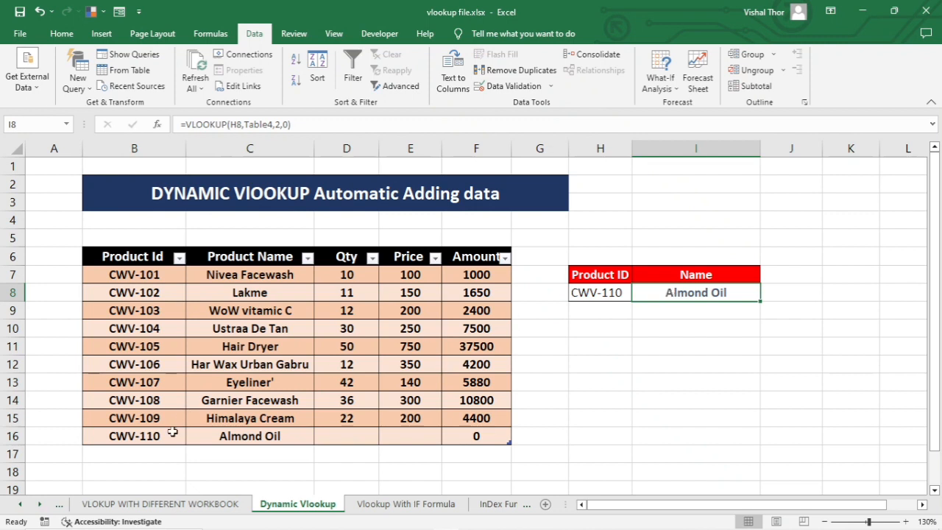
Add another product row in row 17 with ID CWV-111 and name Hair Serum
left_click(155, 450)
type("CW")
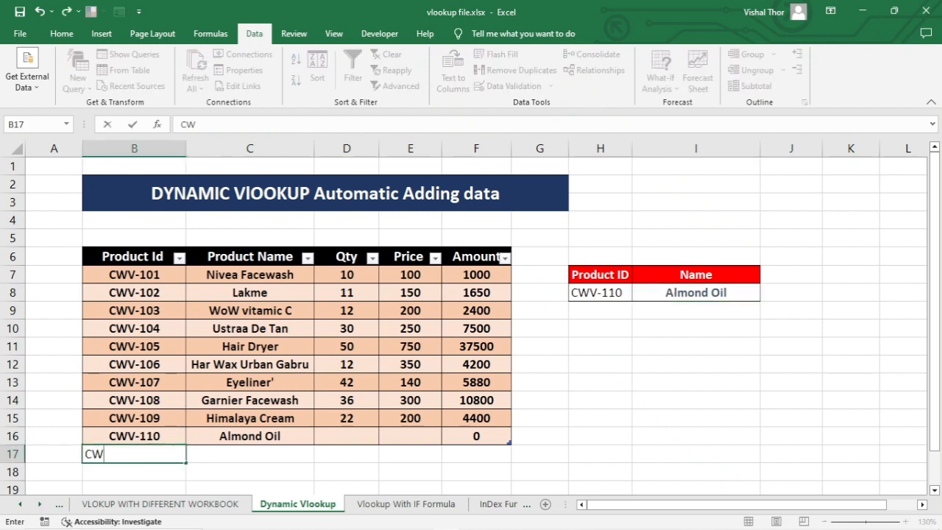
type("V-110")
key("Tab")
type("Ha")
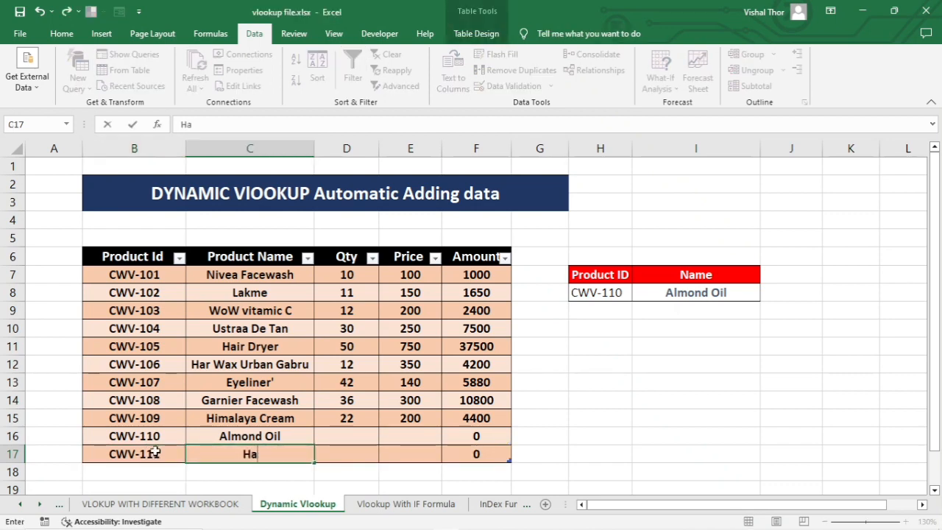
type("ir Serum")
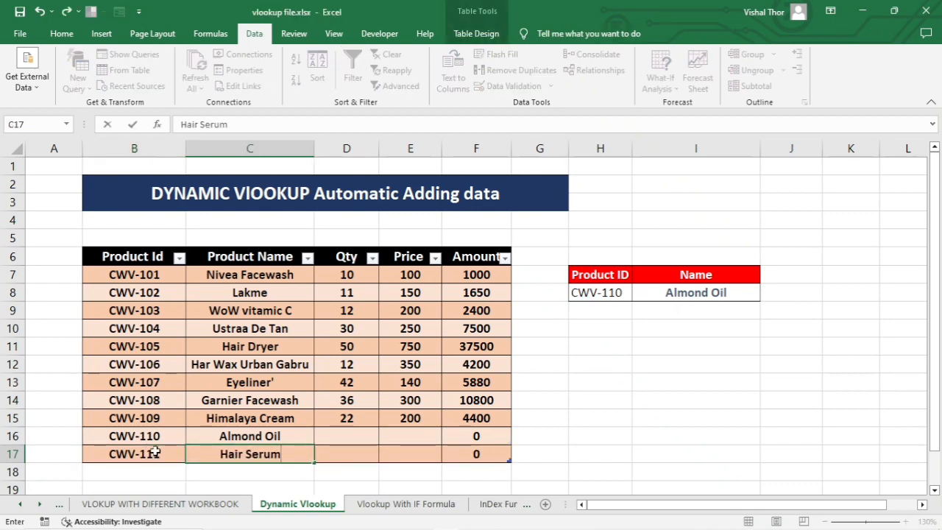
left_click(542, 415)
Choose CWV-111 from the dropdown in Product ID cell H8 and check the lookup in I8
left_click(614, 296)
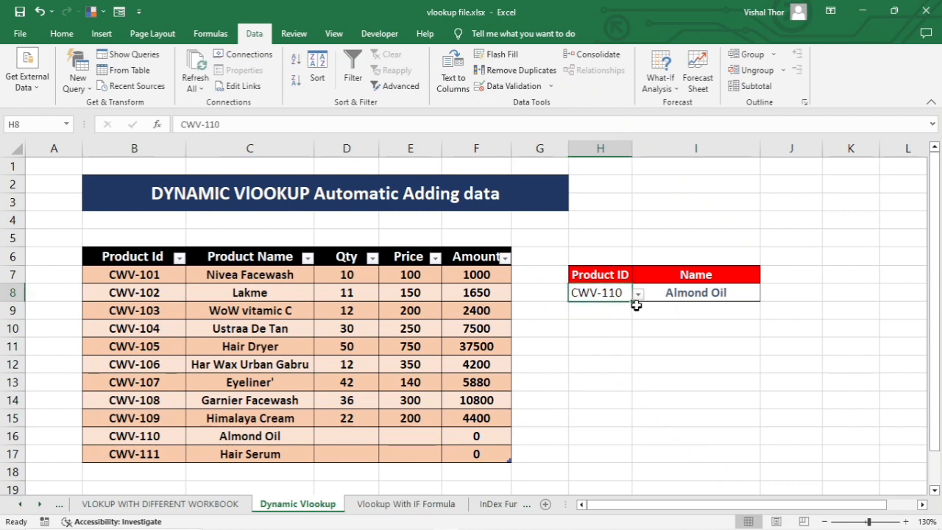
left_click(638, 295)
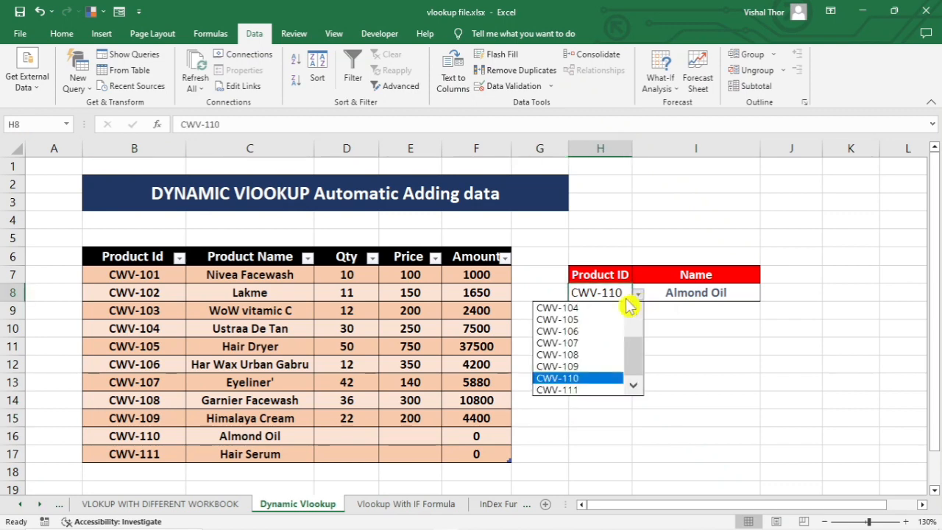
left_click(578, 391)
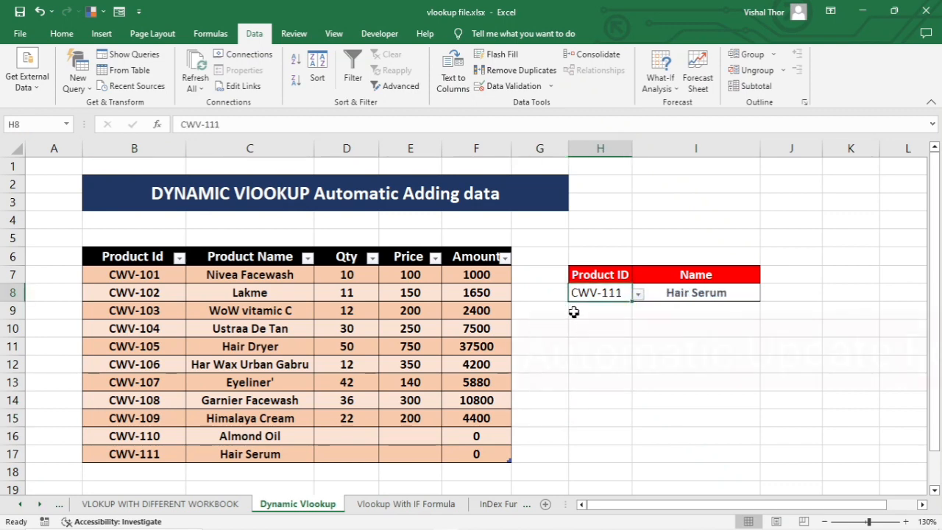
left_click(696, 293)
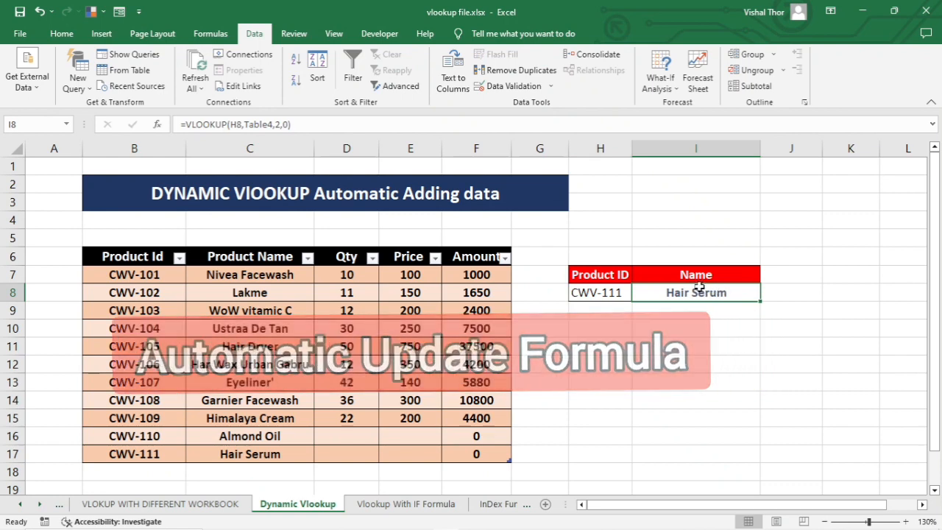
Add an Amount heading in J7 and copy the formatting of the Name heading in I7 onto it
left_click(776, 273)
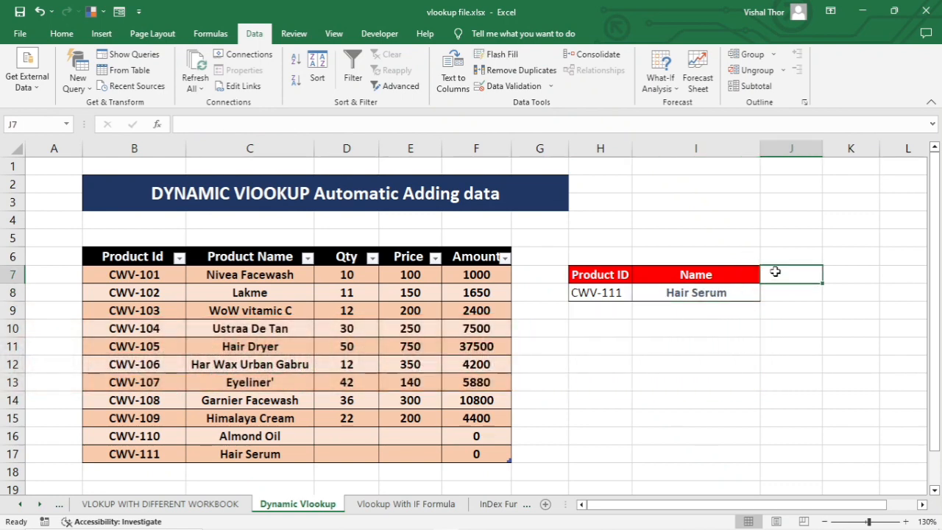
type("Amou")
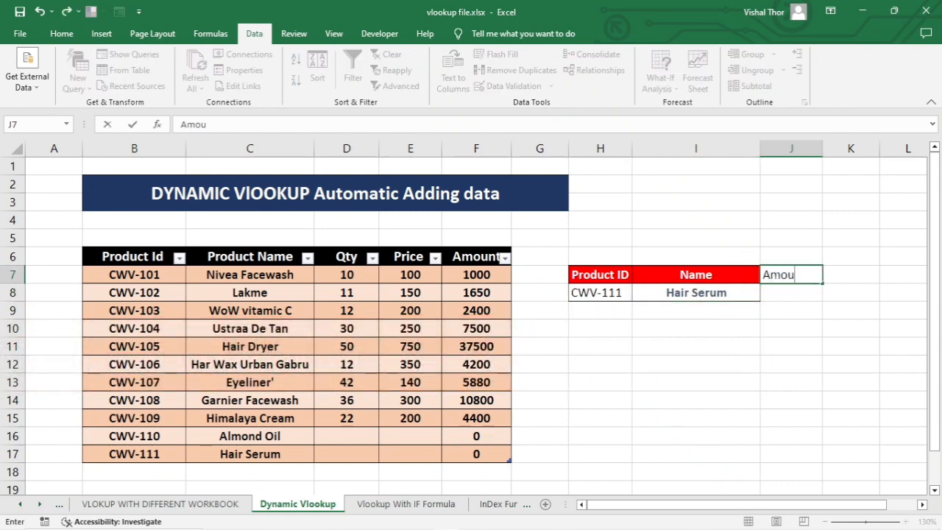
left_click(754, 312)
left_click(772, 278)
left_click(744, 277)
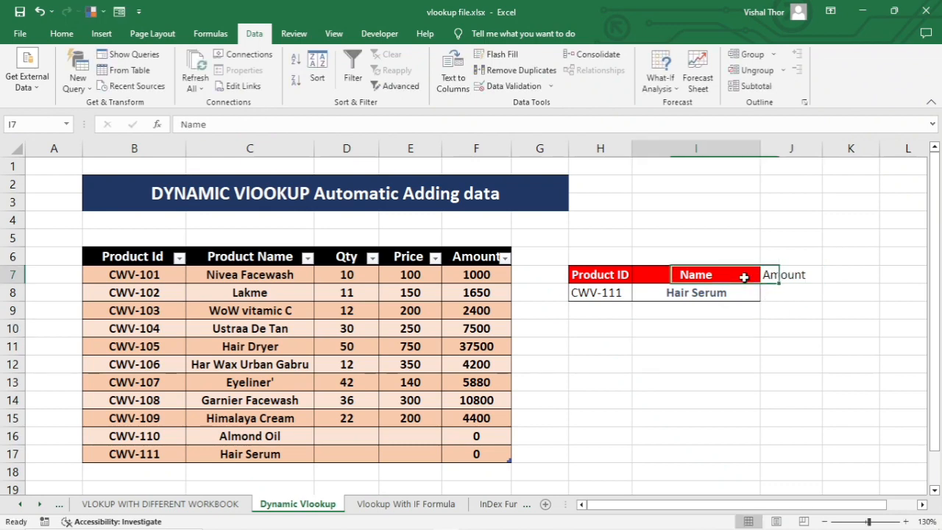
left_click(62, 33)
left_click(42, 87)
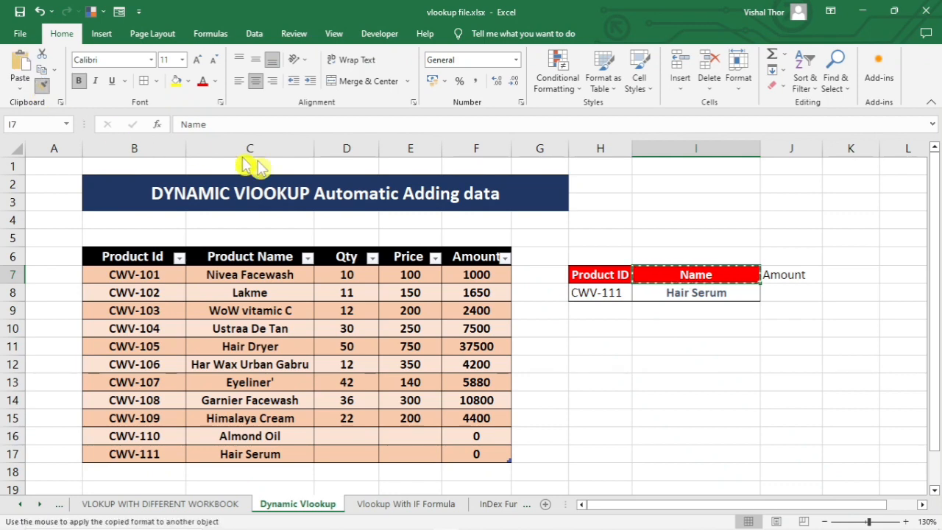
left_click(786, 272)
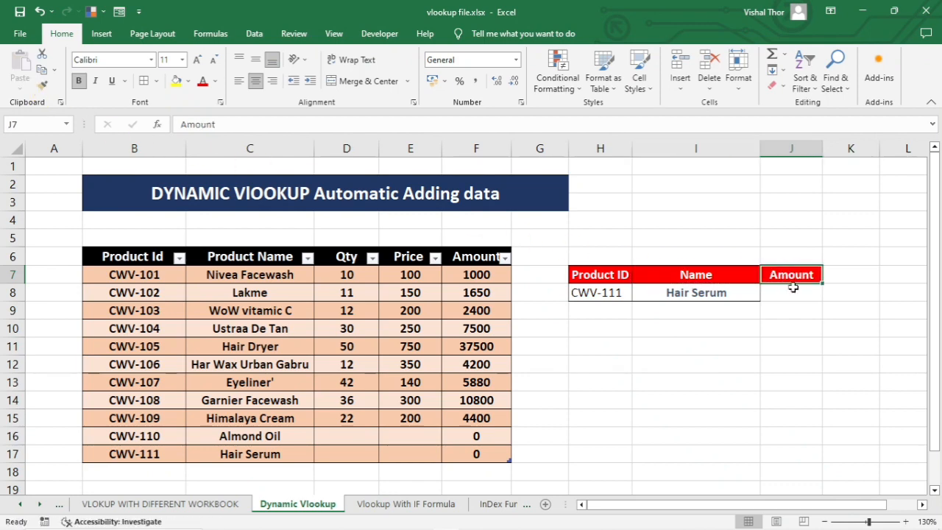
Enter =VLOOKUP(H8,Table4,5,0) in J8 to return the amount for the selected product ID
left_click(796, 293)
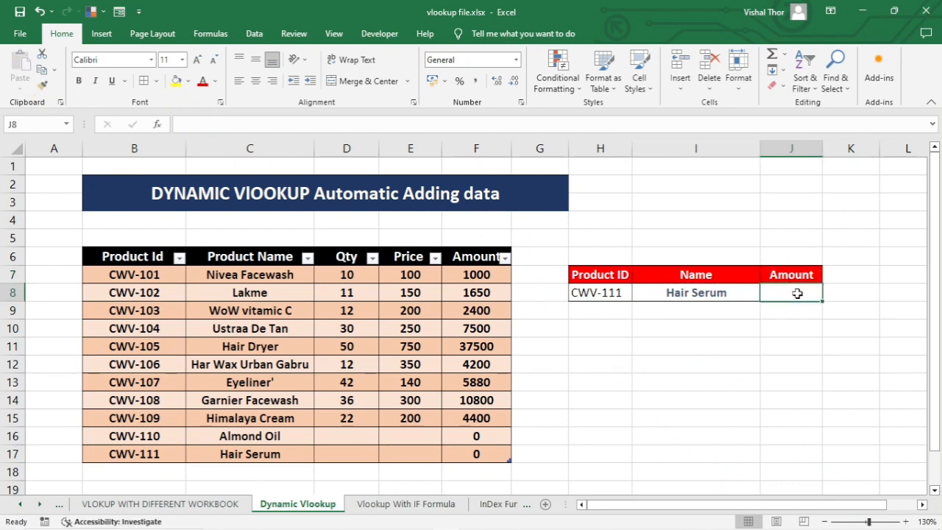
type("=vlook")
key("Tab")
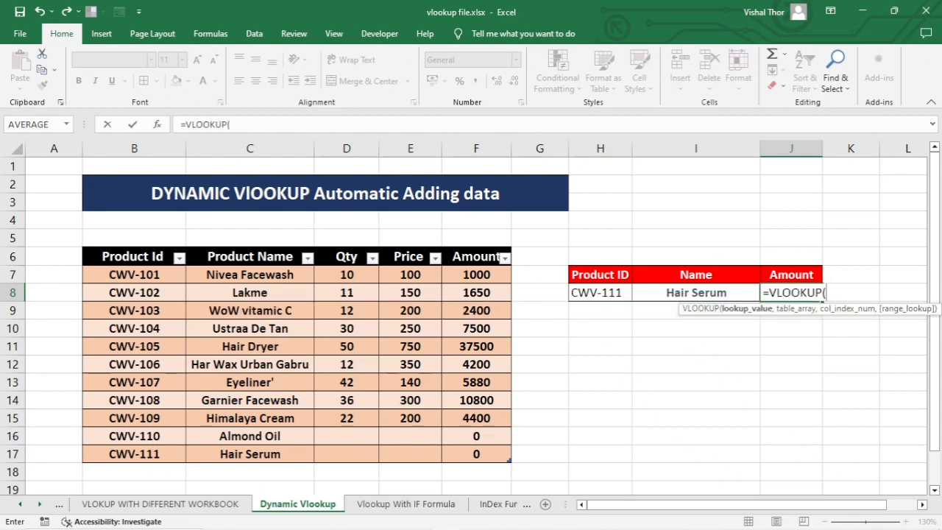
left_click(598, 295)
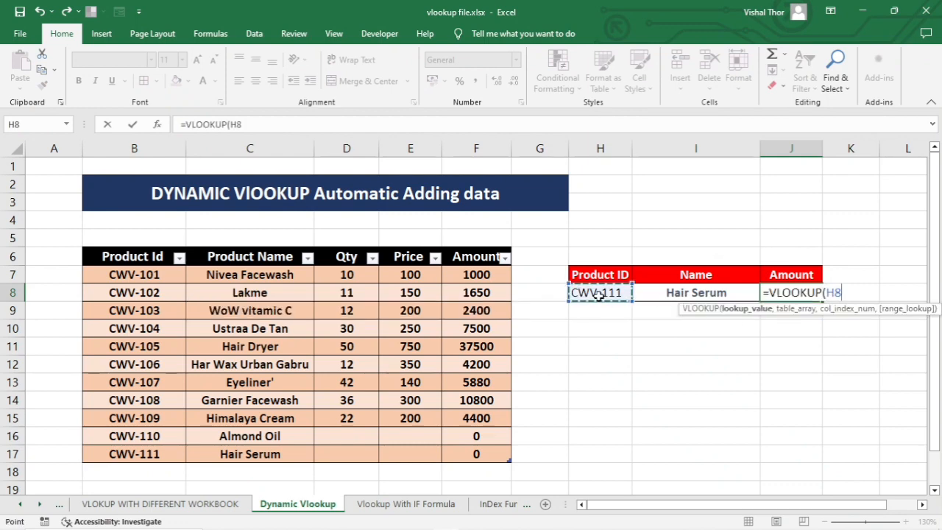
type(",")
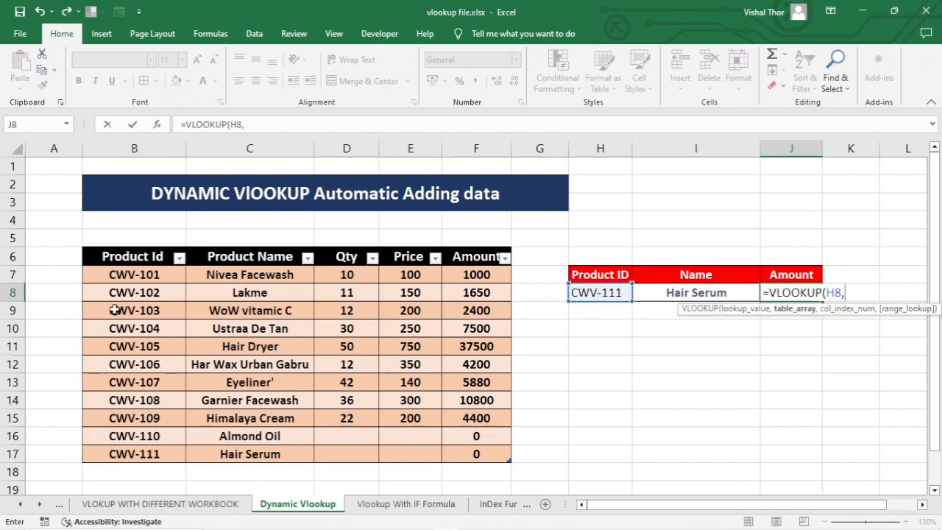
left_click(130, 274)
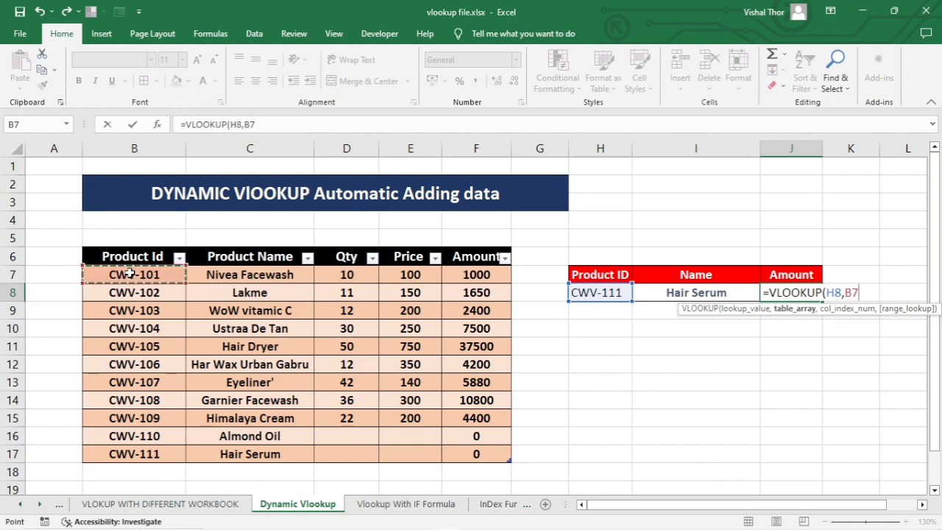
key("ctrl+shift+Right")
key("ctrl+shift+Down")
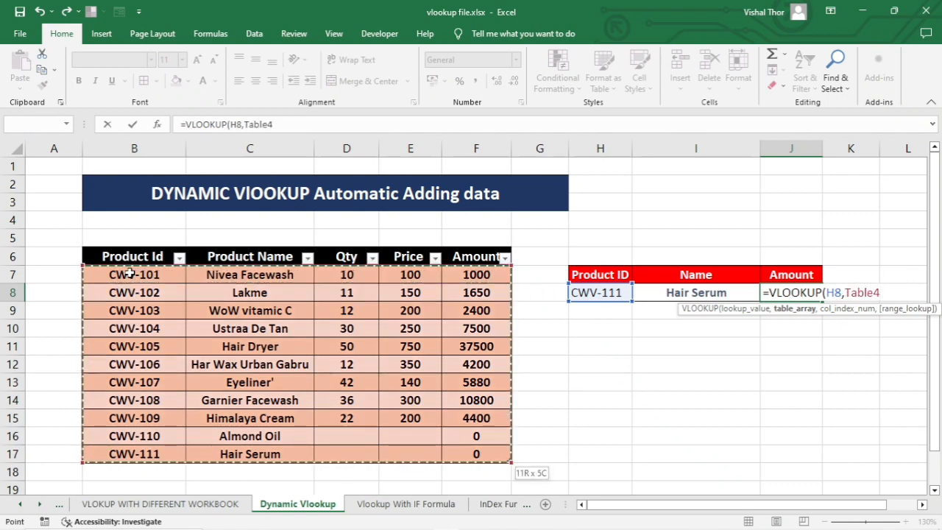
type(",")
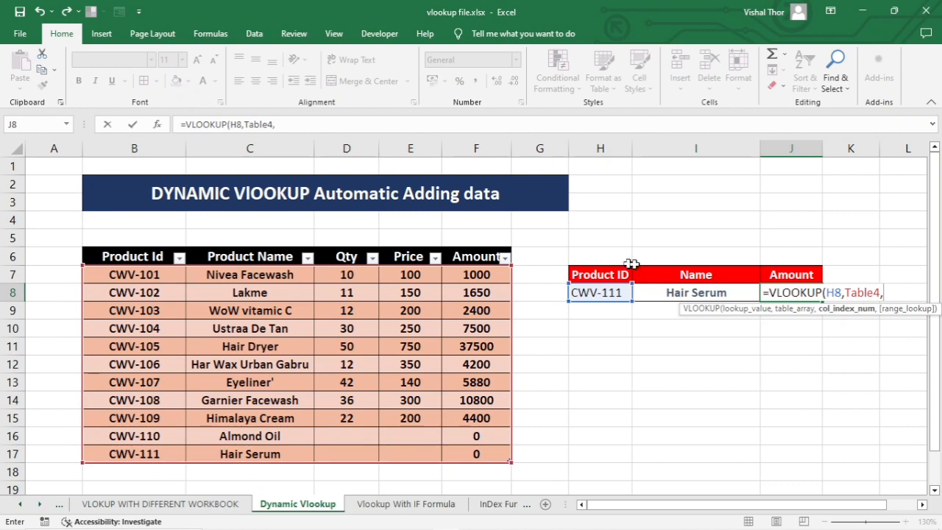
type("5,0)")
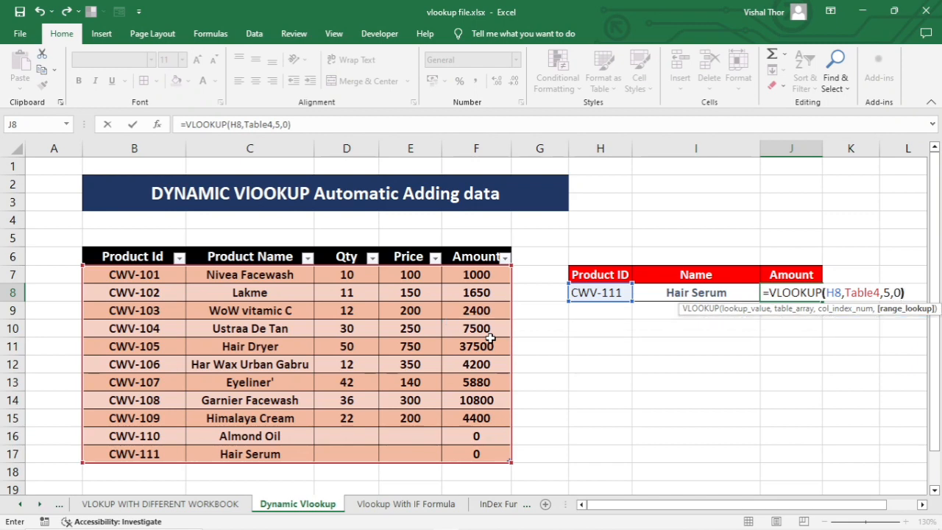
key("Return")
Choose CWV-106 from the Product ID dropdown in H8 and check the amount lookup in J8
left_click(609, 290)
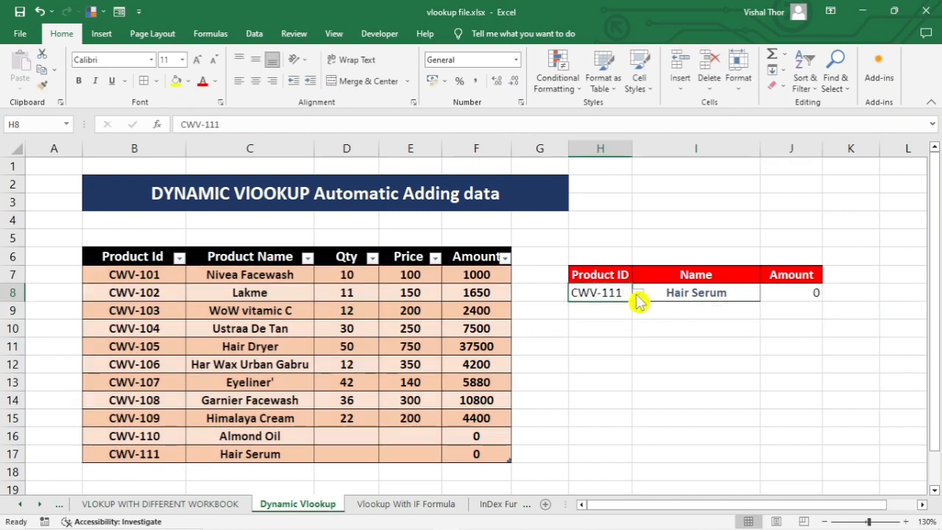
left_click(638, 294)
left_click(608, 332)
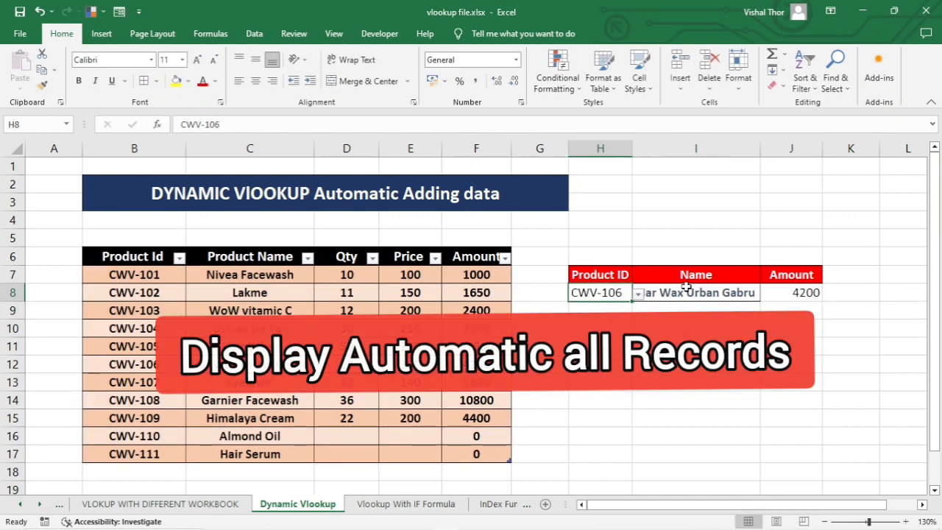
left_click(804, 292)
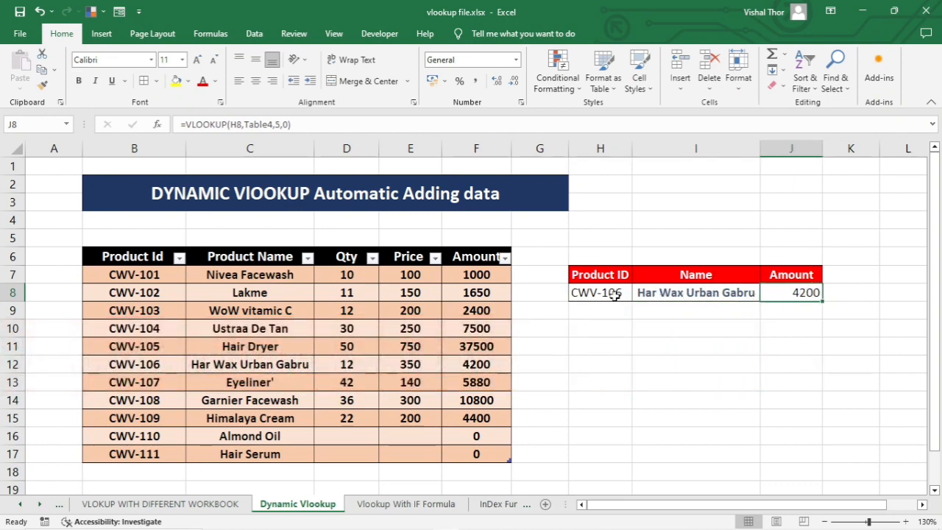
Choose CWV-109 from the dropdown in H8 and check the name and amount lookups in I8 and J8
left_click(614, 294)
left_click(638, 294)
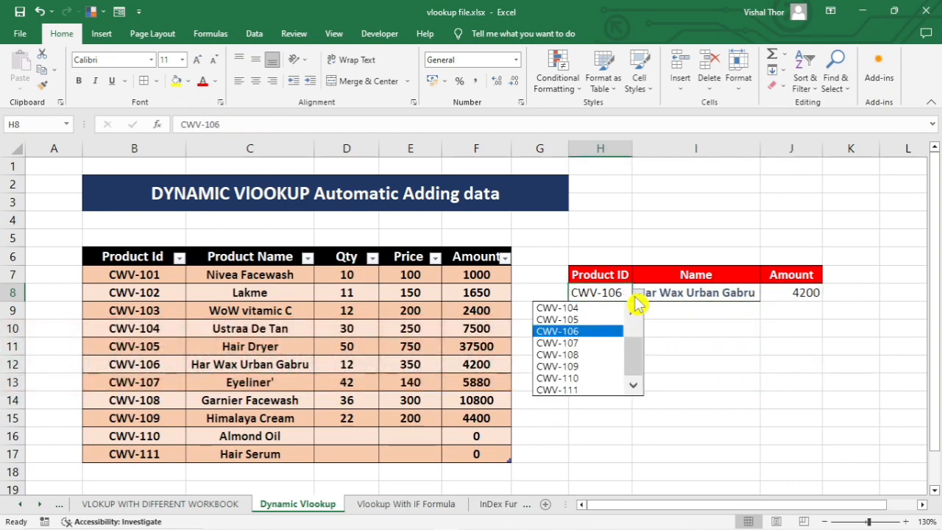
left_click(578, 367)
left_click(778, 291)
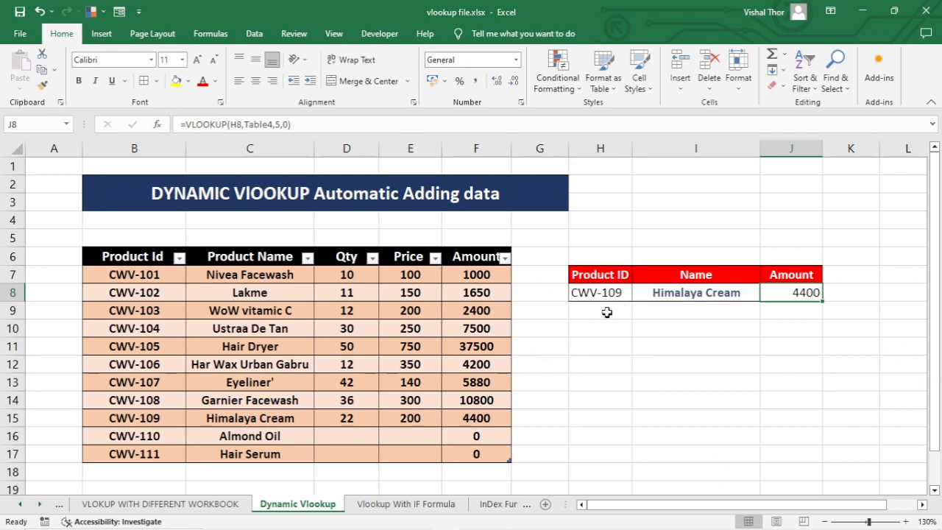
left_click(592, 295)
left_click(662, 294)
left_click(731, 274)
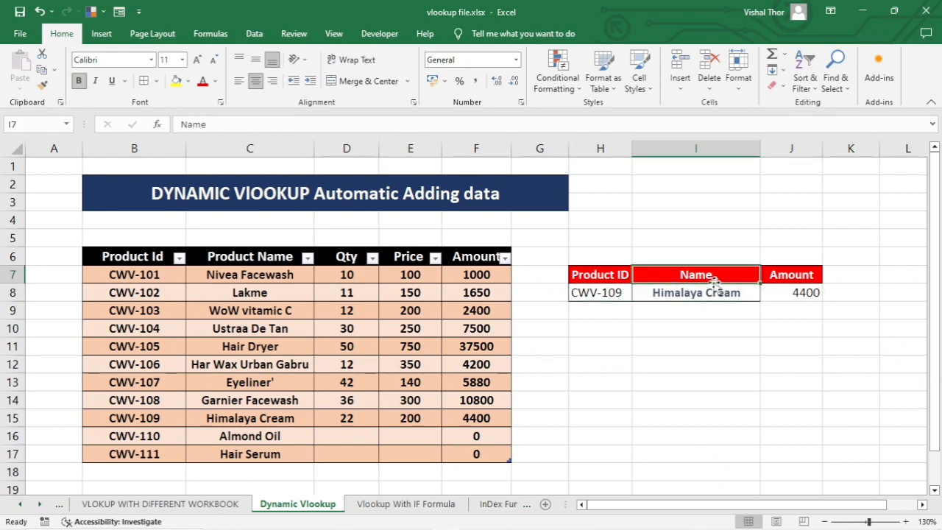
Choose CWV-110 from the dropdown in H8 and check the amount lookup for the newly added product
left_click(615, 298)
left_click(637, 293)
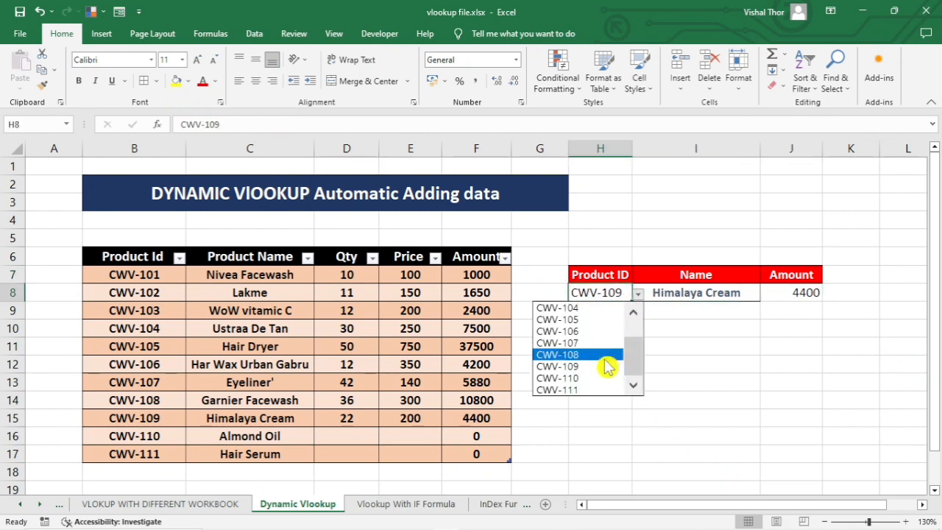
left_click(572, 376)
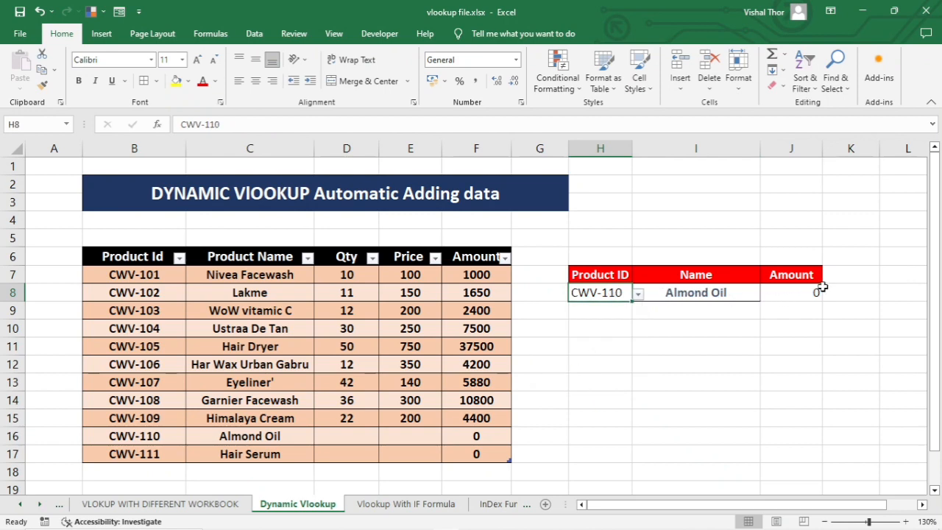
left_click(823, 289)
Set the Almond Oil amount in F16 to 1690 and check the amount lookup in J8
left_click(484, 431)
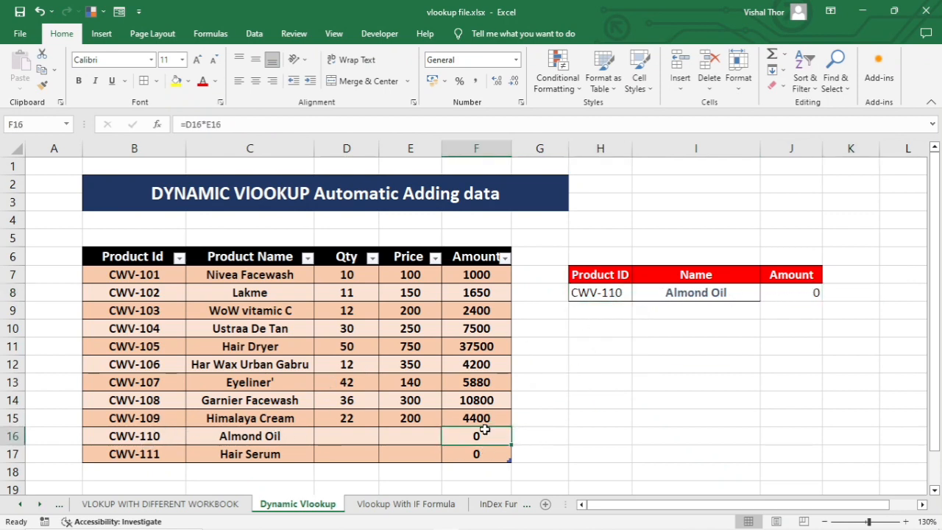
type("1690")
key("Return")
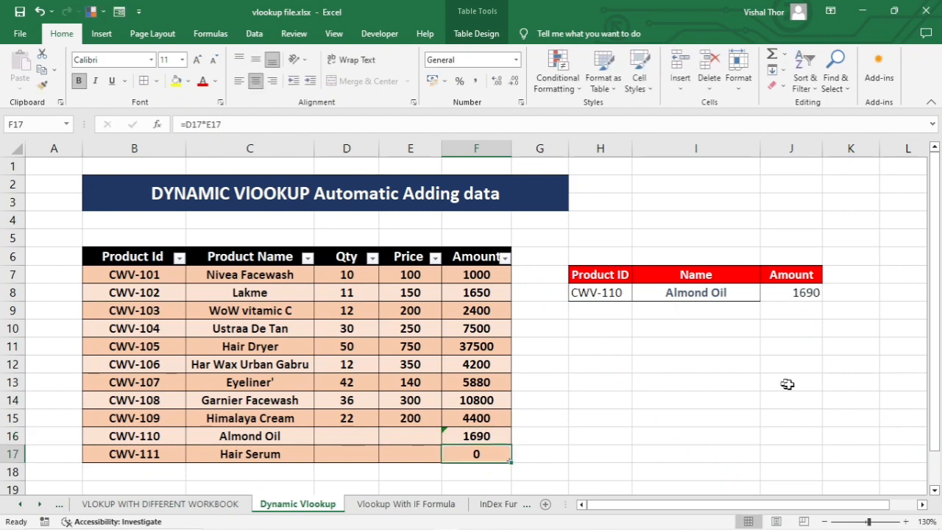
left_click(787, 297)
left_click(784, 309)
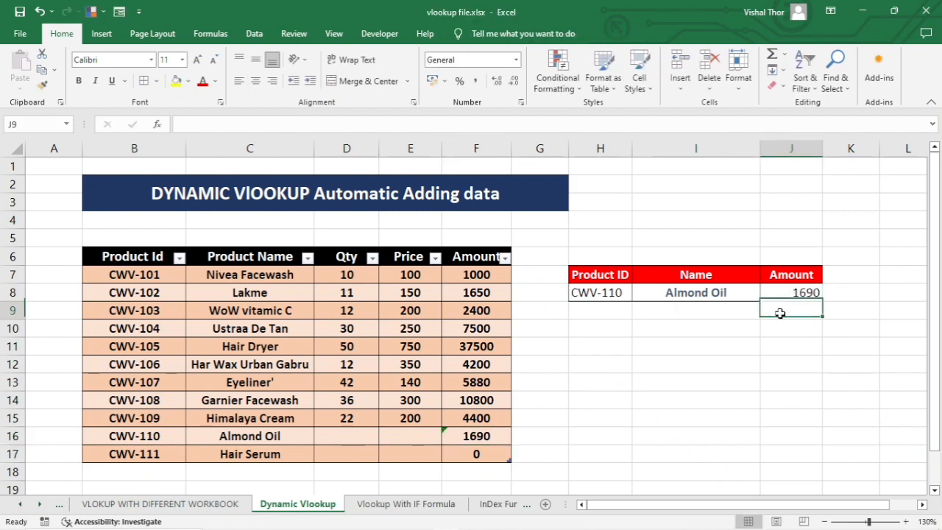
left_click(671, 330)
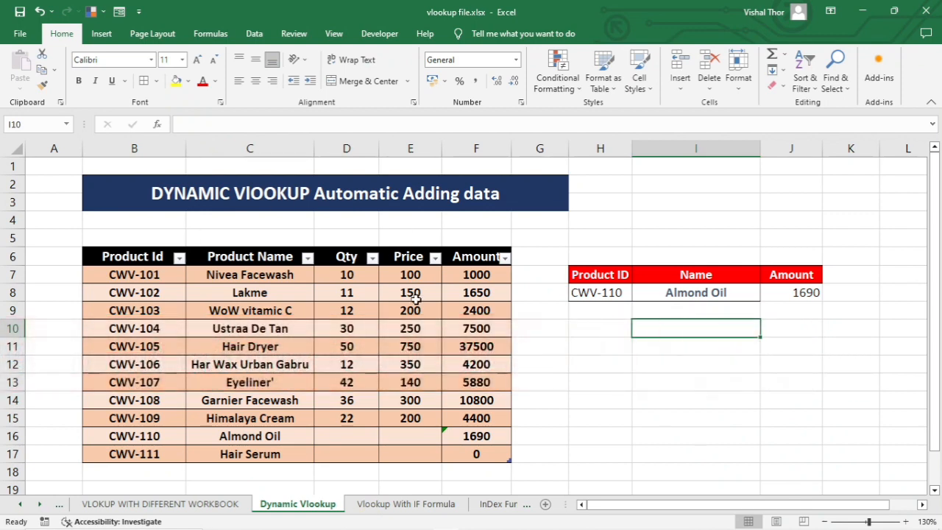
left_click(387, 331)
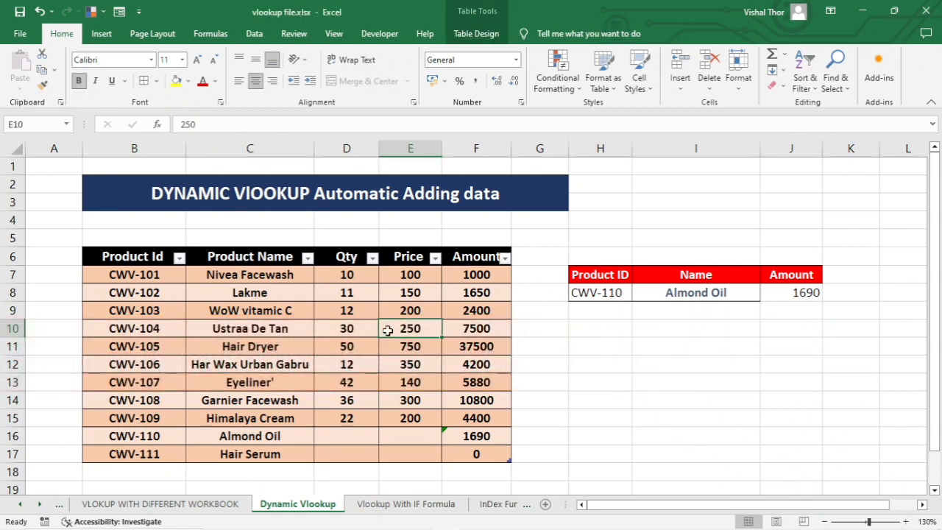